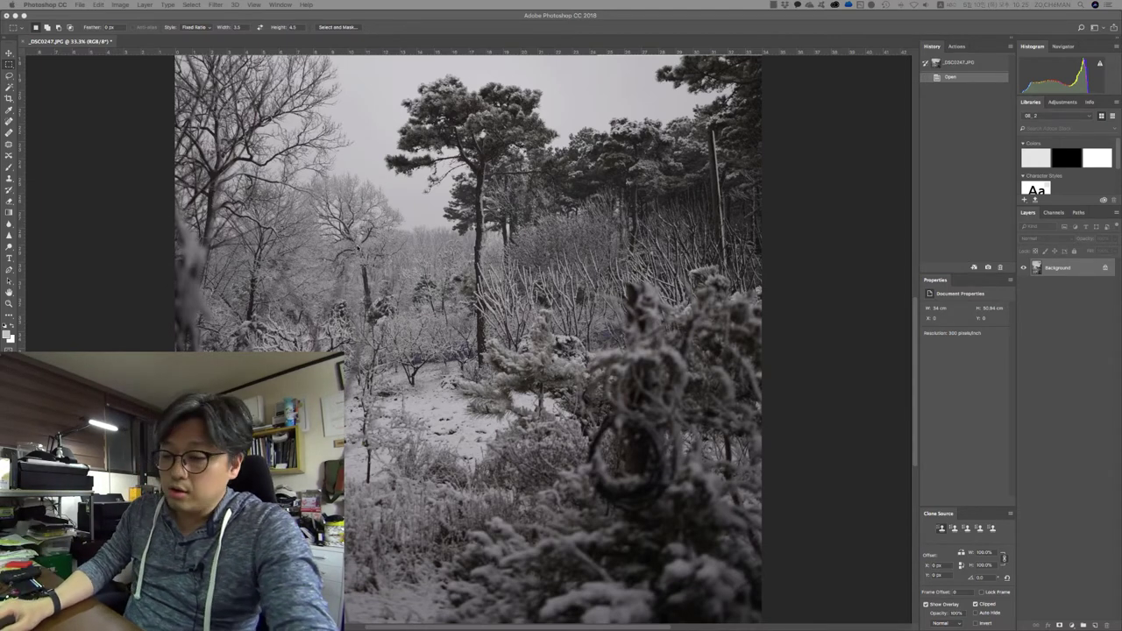
- Look over the whole snowy forest photo, from the sky and upper branches to the foreground shrubs
scroll(356, 248, "up", 10)
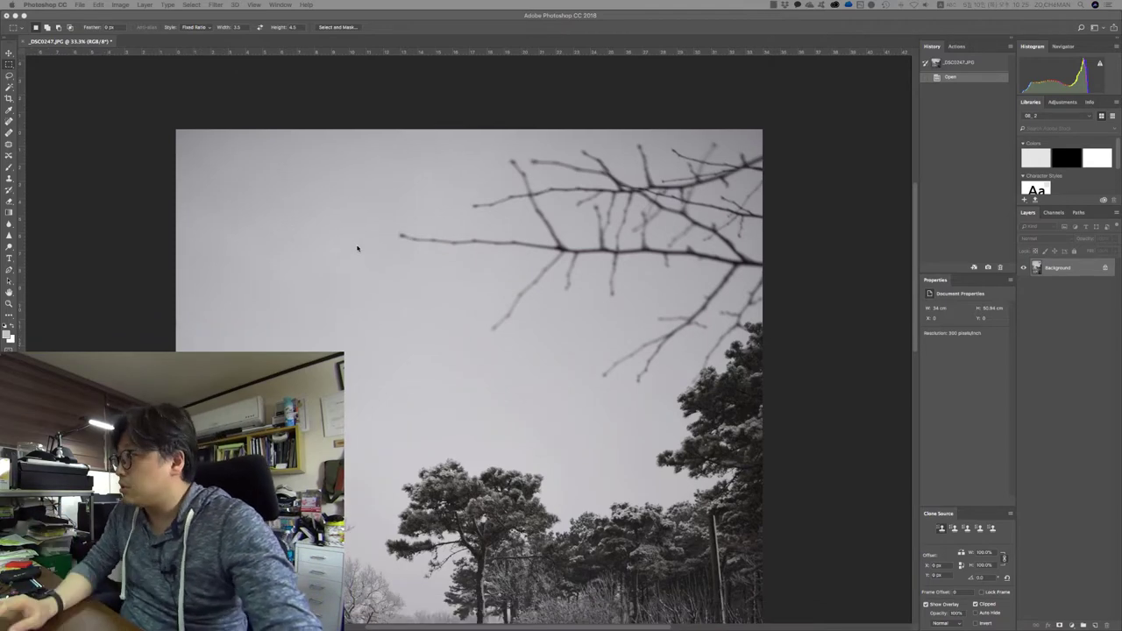
scroll(357, 249, "down", 10)
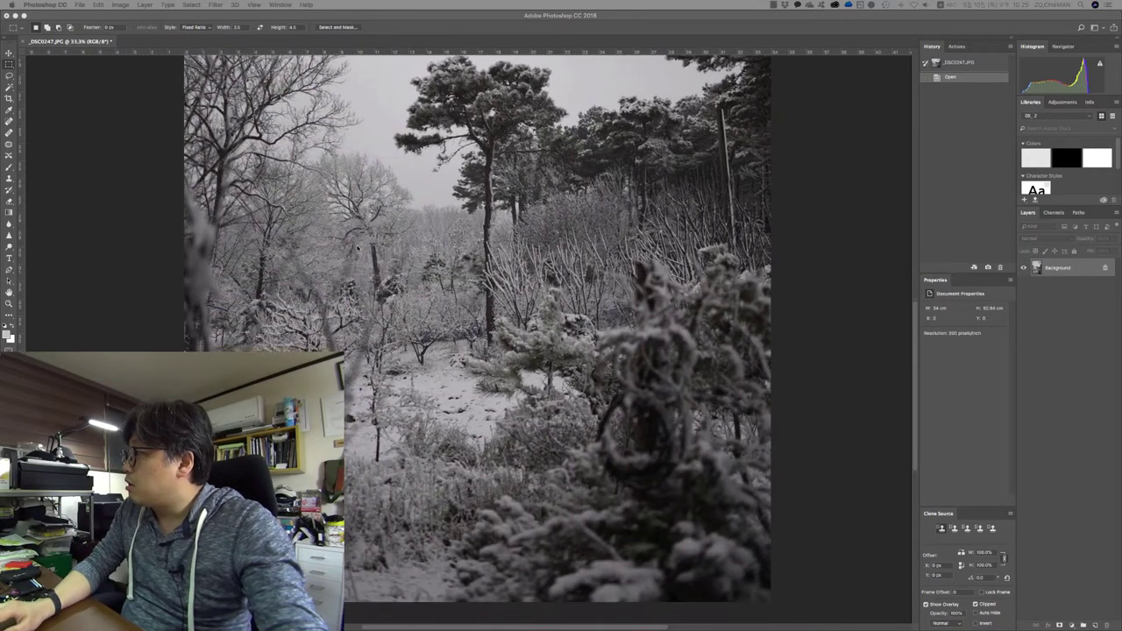
scroll(357, 248, "down", 3)
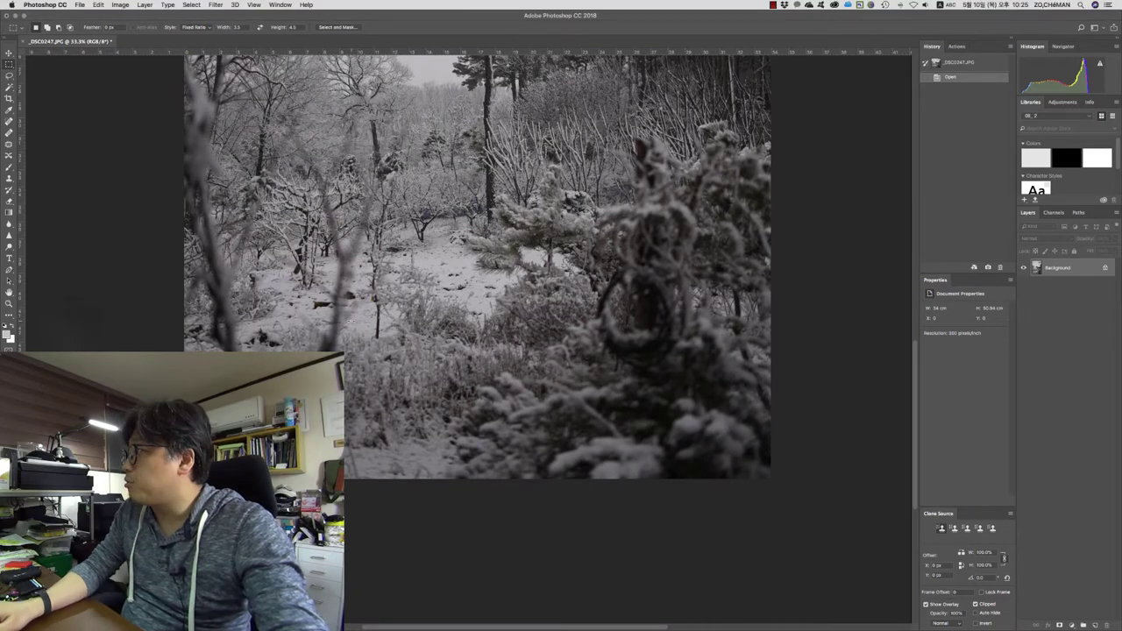
scroll(351, 322, "up", 10)
scroll(352, 321, "up", 4)
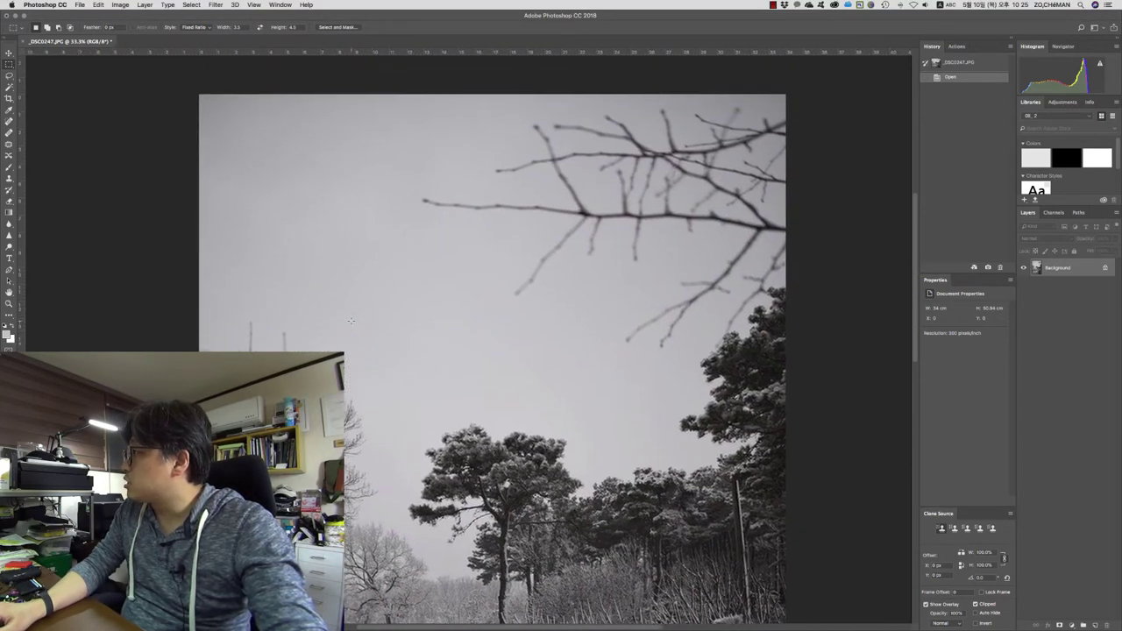
scroll(352, 321, "down", 3)
scroll(352, 321, "down", 8)
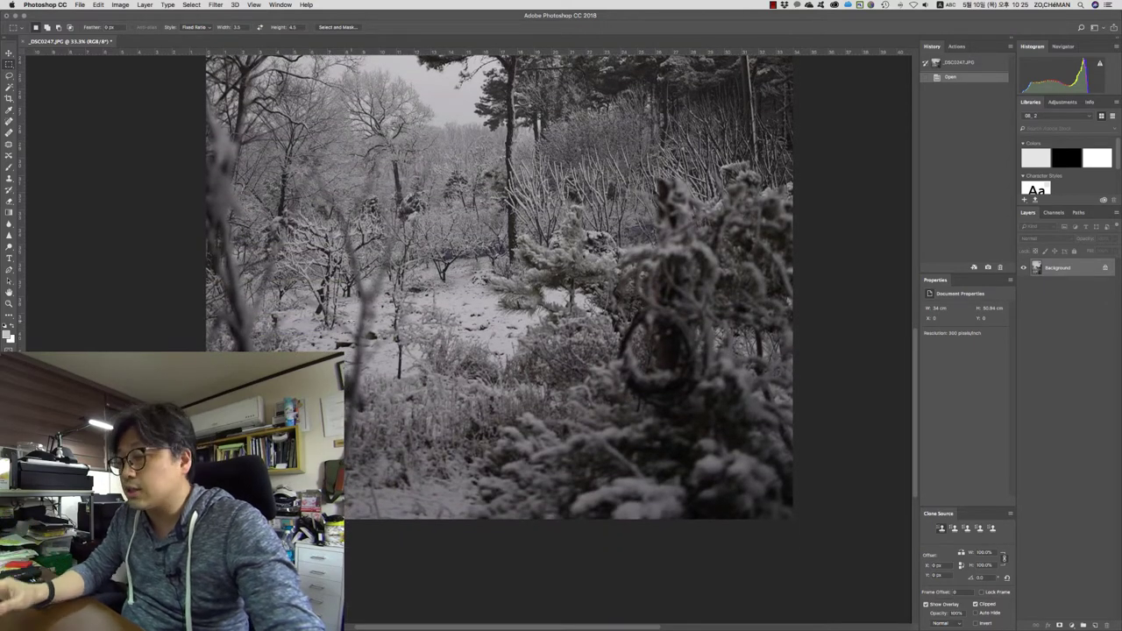
scroll(499, 292, "up", 1)
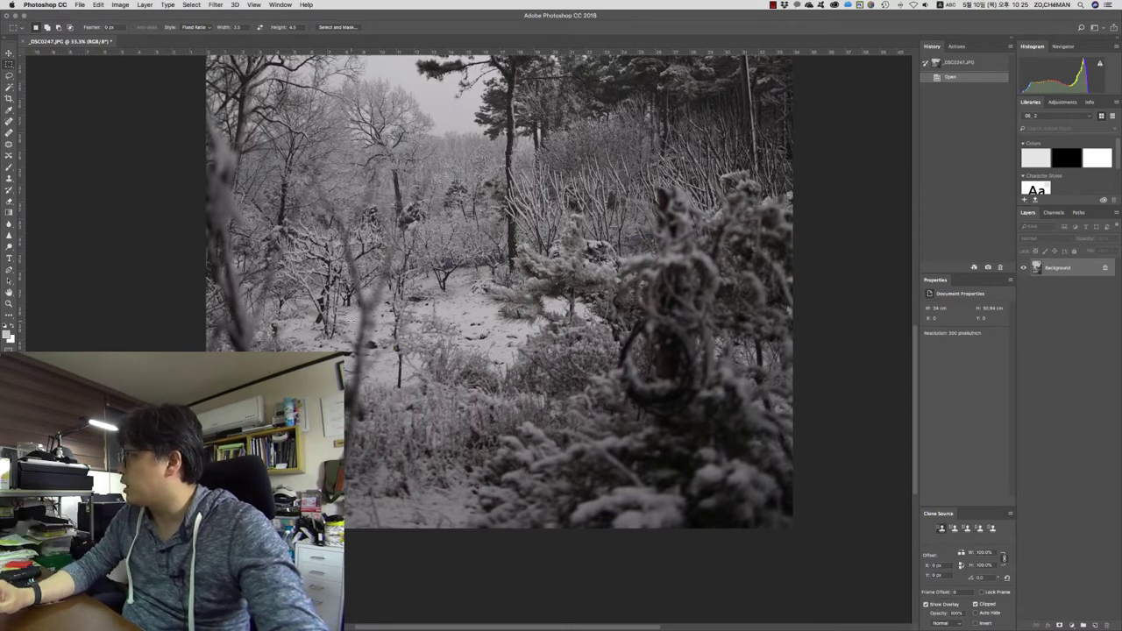
scroll(500, 338, "up", 10)
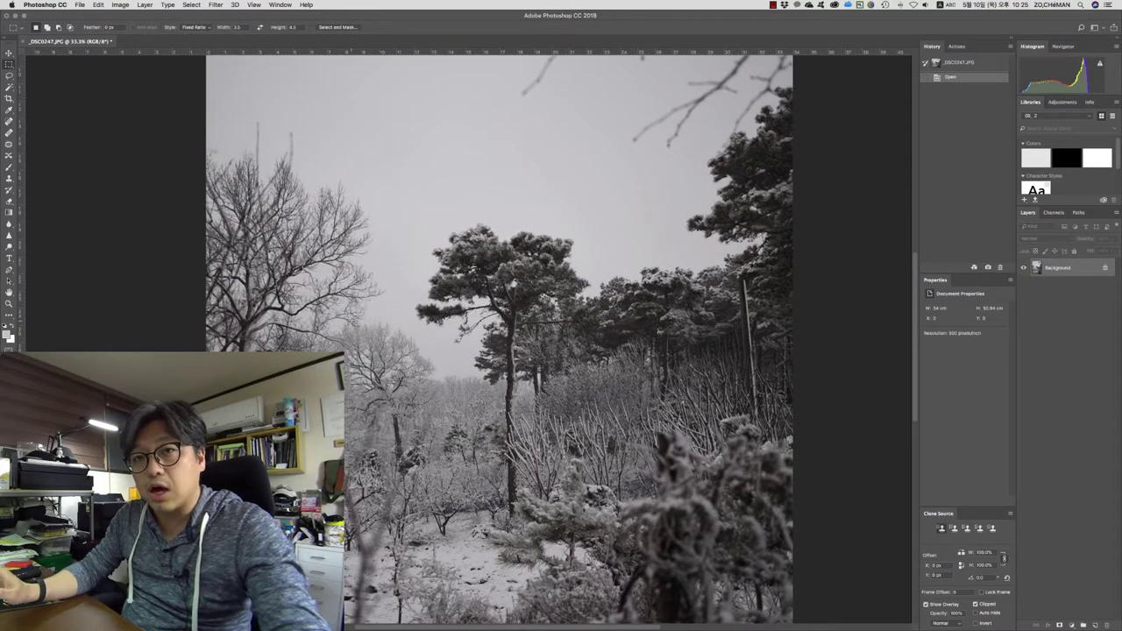
- Open the photo's print settings in an enlarged dialog and choose the EPSON SC-P800 Series as the printer
left_click(81, 5)
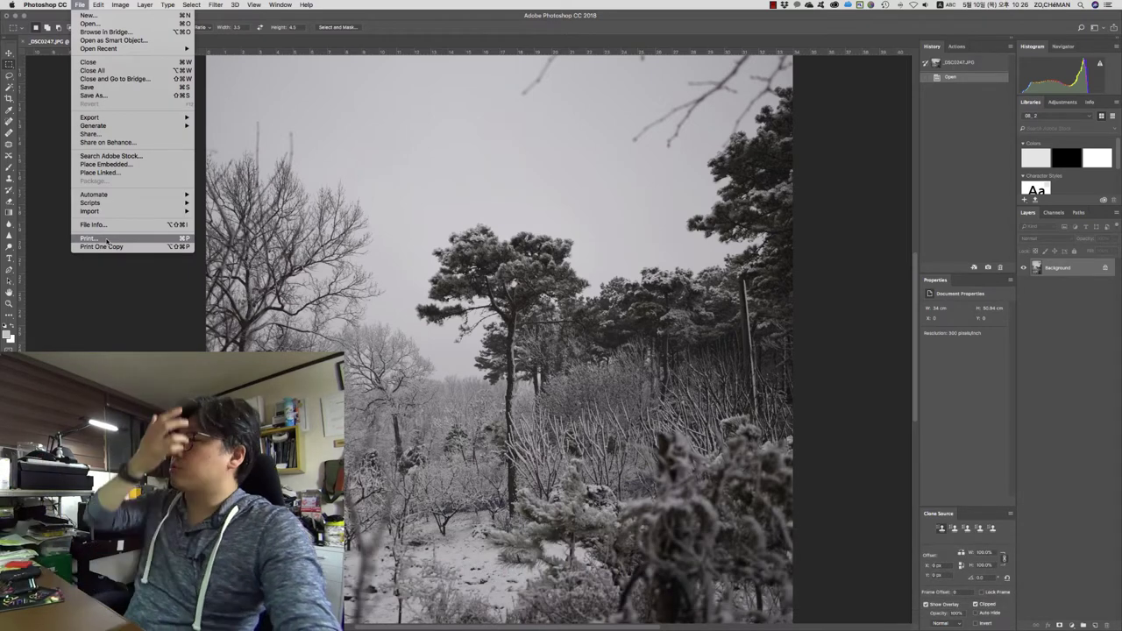
left_click(107, 239)
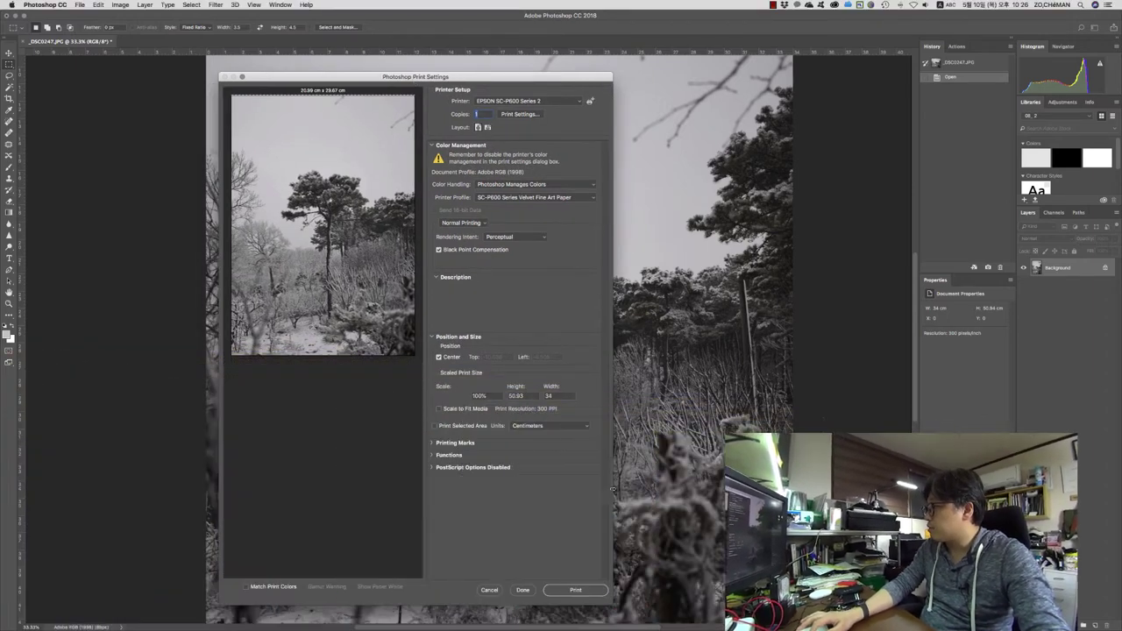
left_click_drag(612, 493, 839, 487)
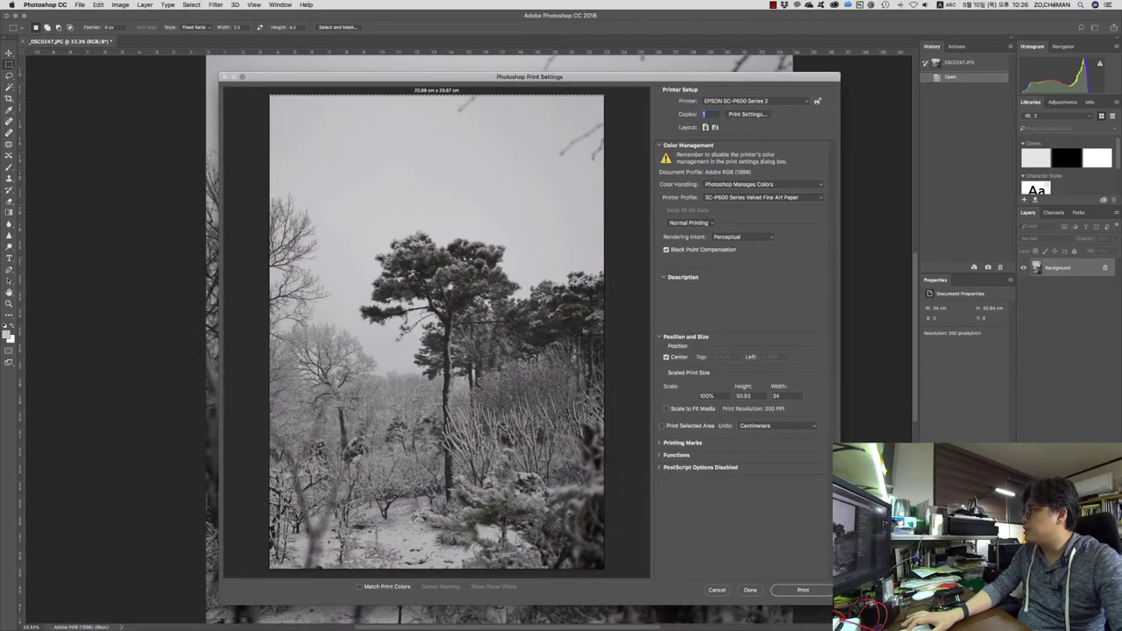
left_click_drag(582, 79, 556, 66)
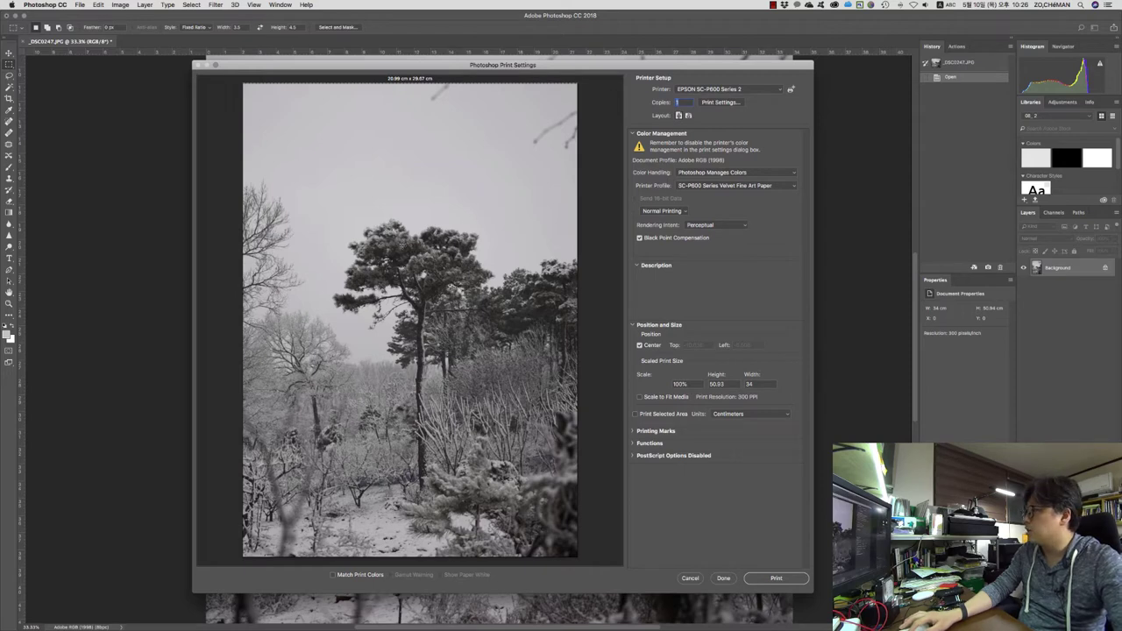
left_click(711, 89)
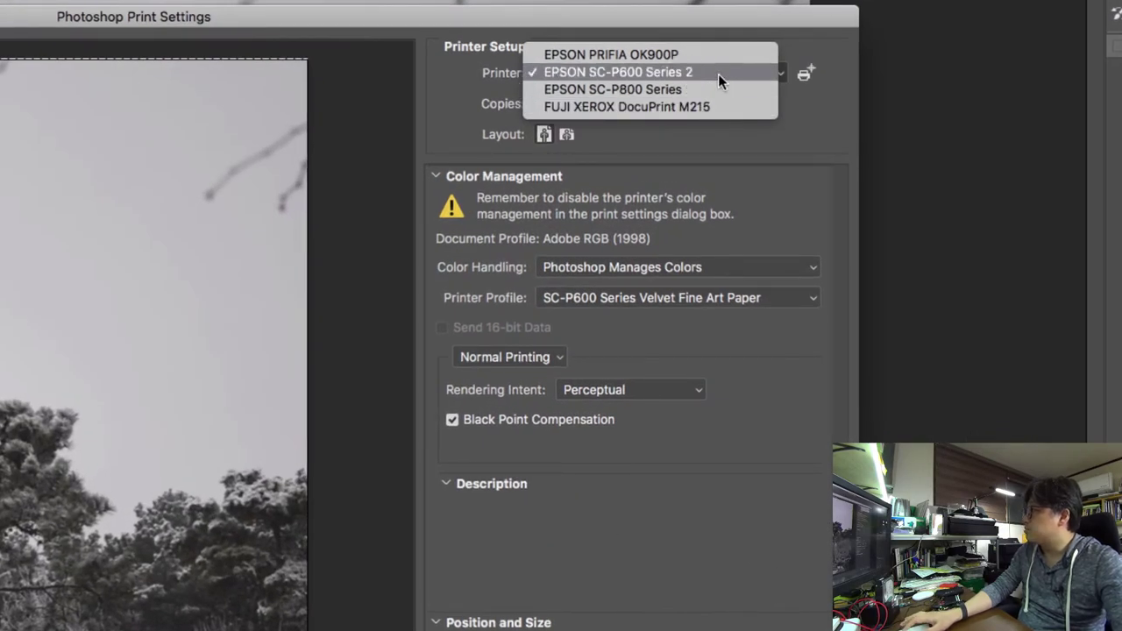
left_click(619, 89)
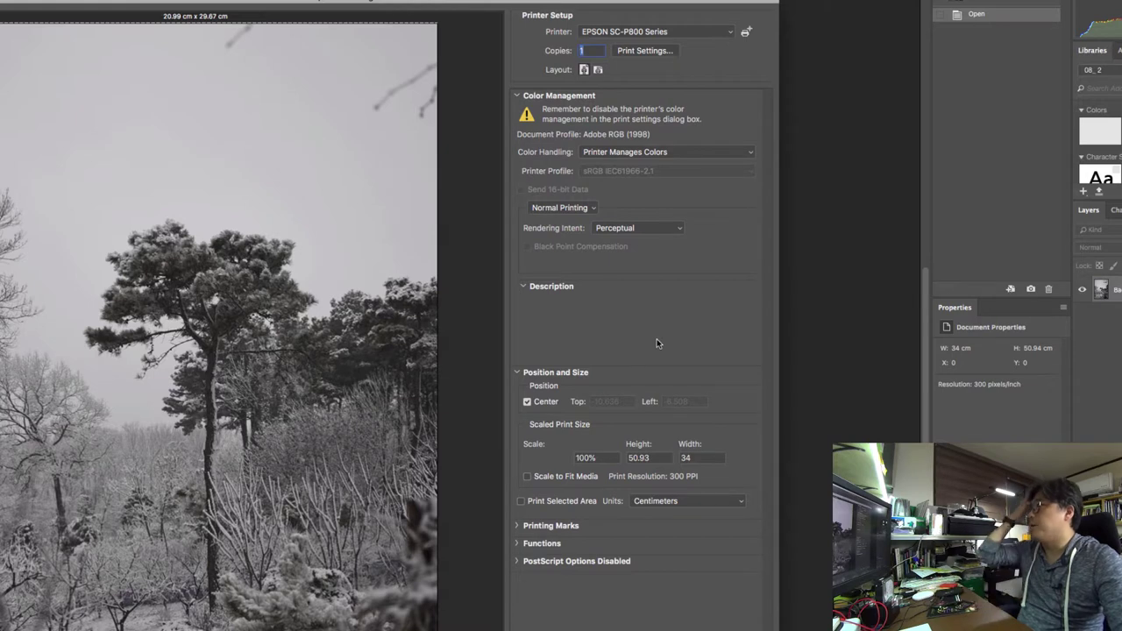
- Compare the landscape and portrait paper layouts in the print preview, ending on portrait
mouse_move(689, 150)
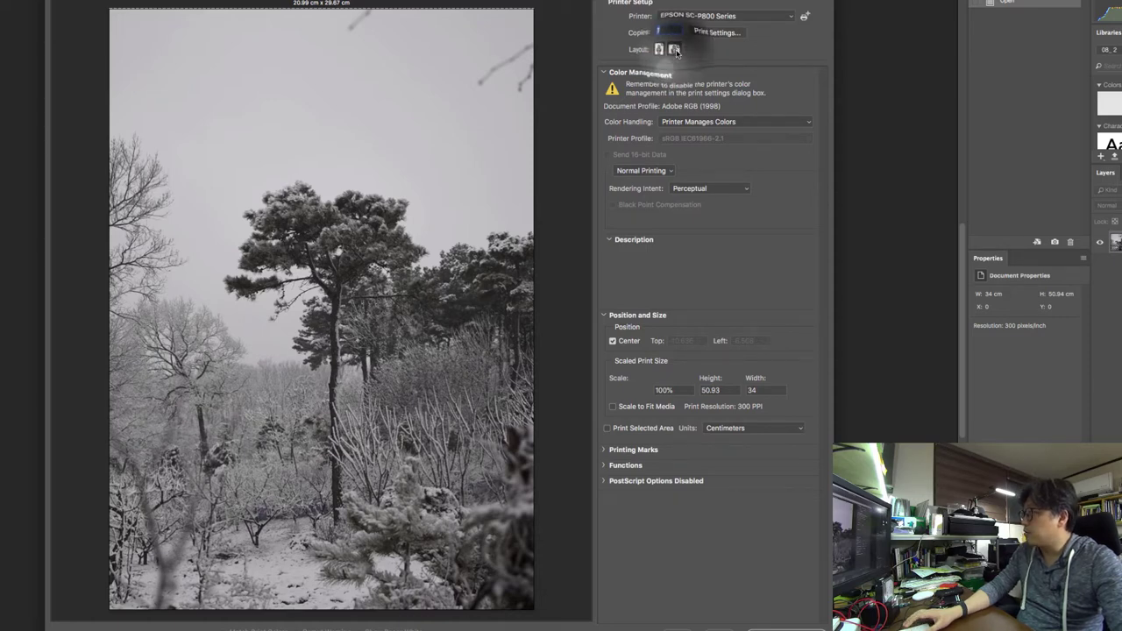
left_click(674, 50)
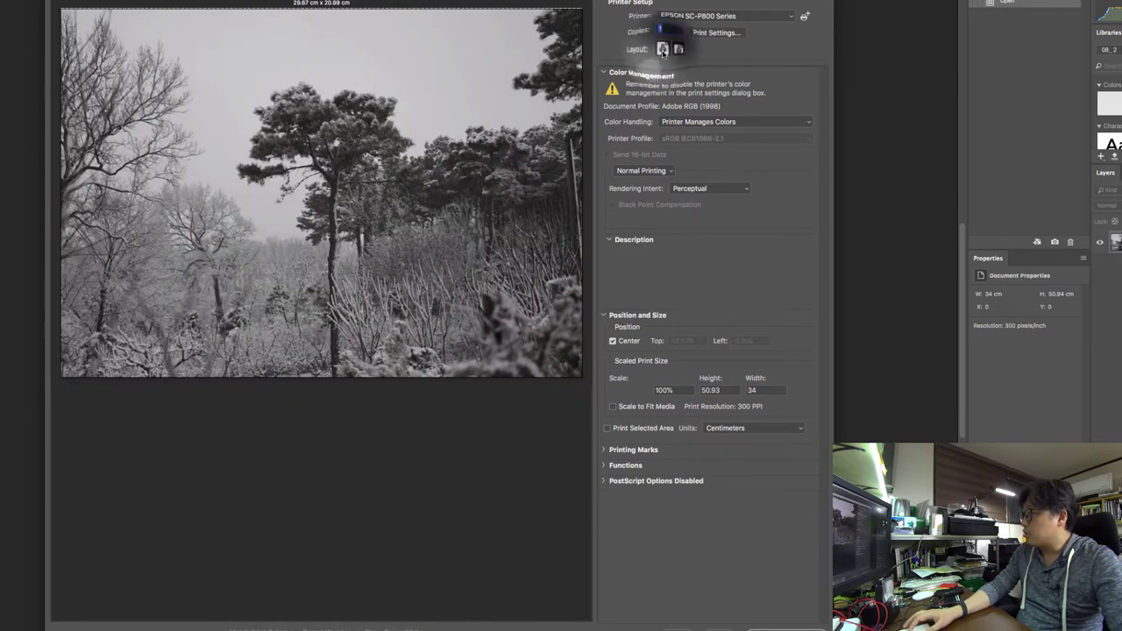
left_click(662, 50)
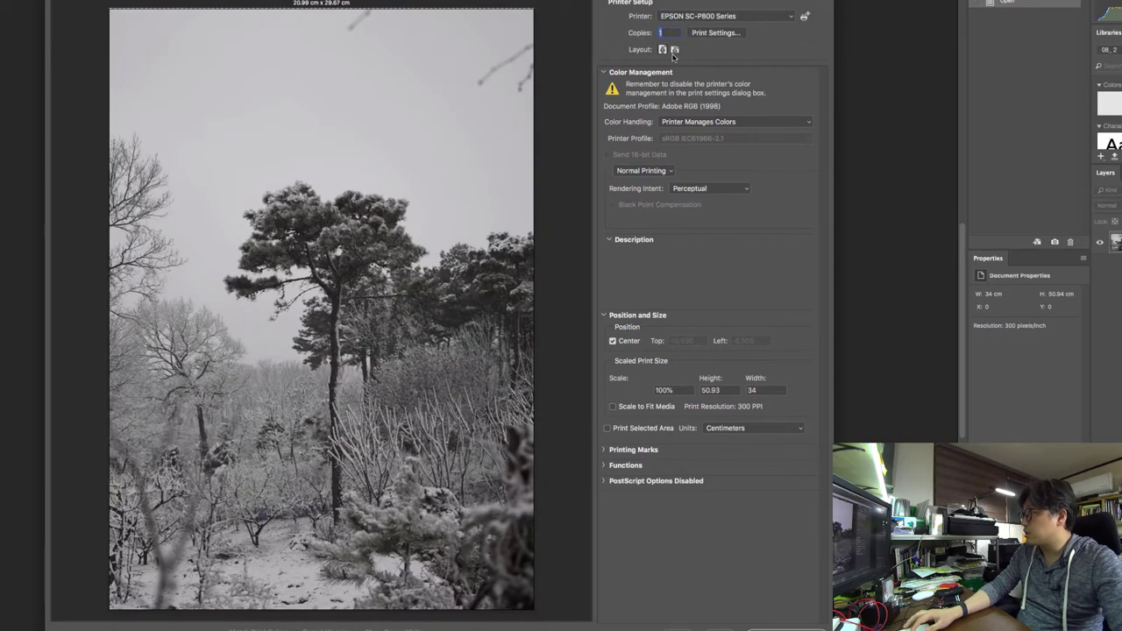
left_click(674, 50)
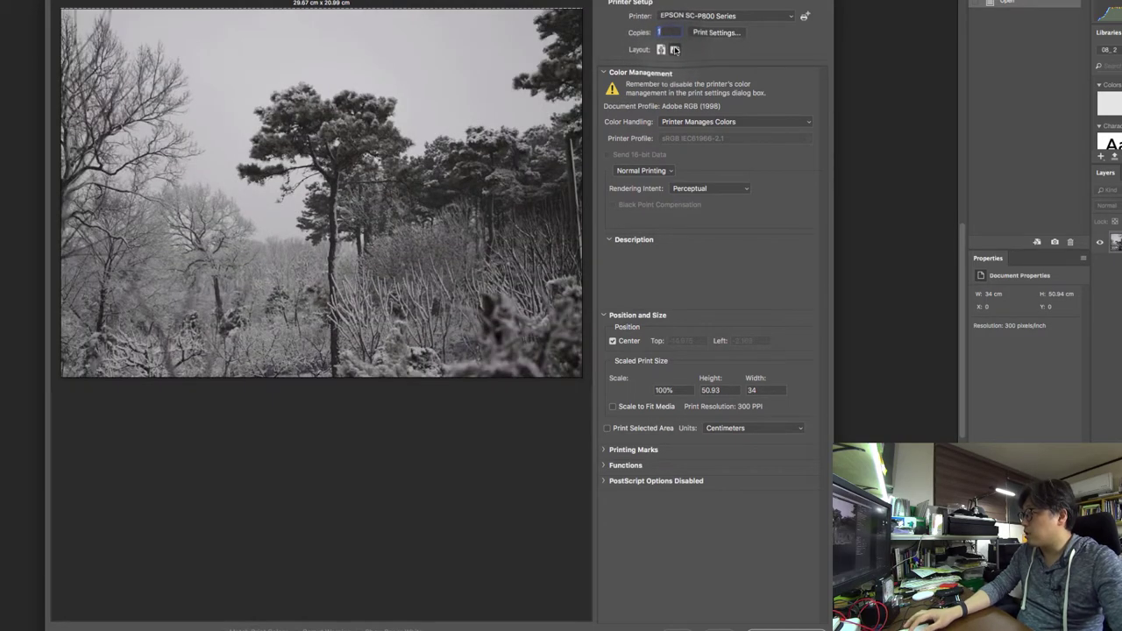
left_click(662, 50)
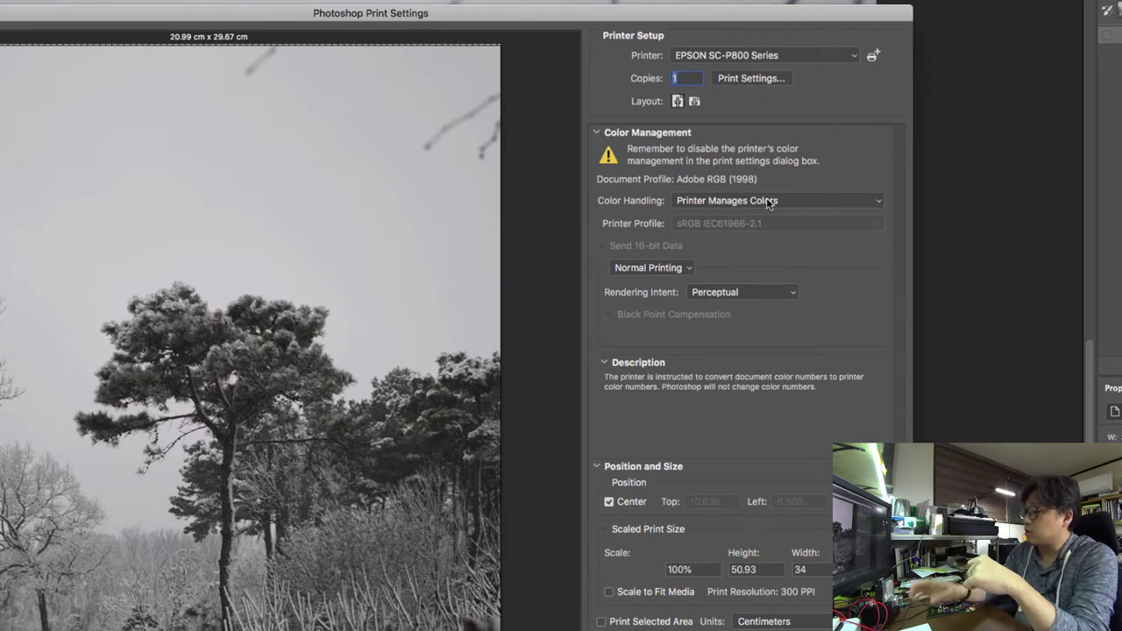
- Set color handling to Photoshop Manages Colors with the SC-P800 Series Epson Premium Glossy printer profile
left_click(769, 203)
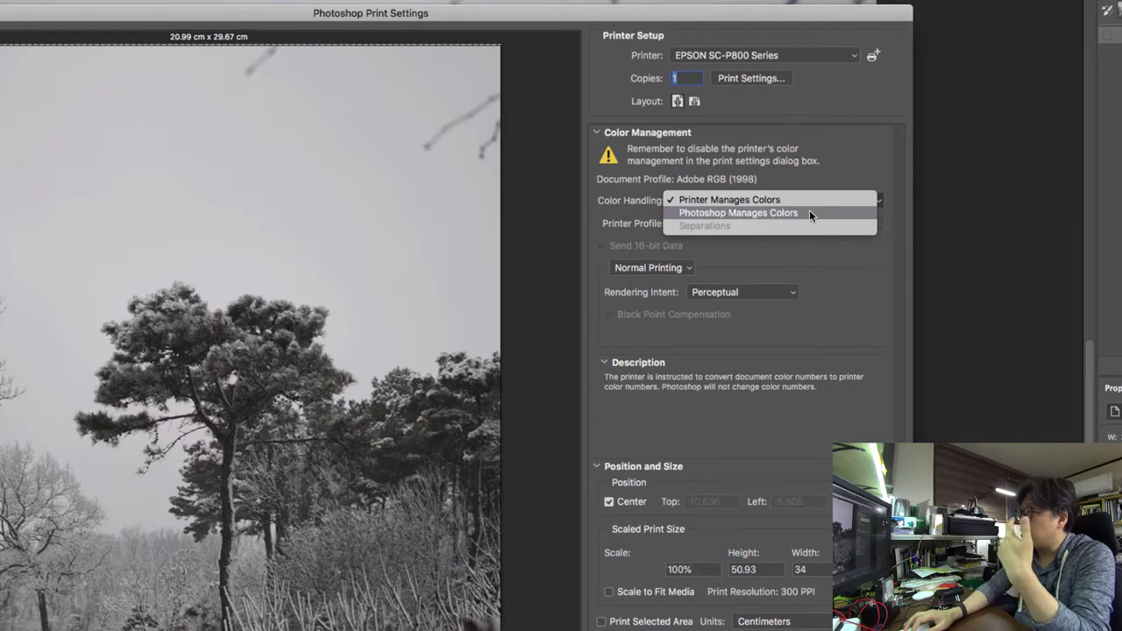
left_click(809, 212)
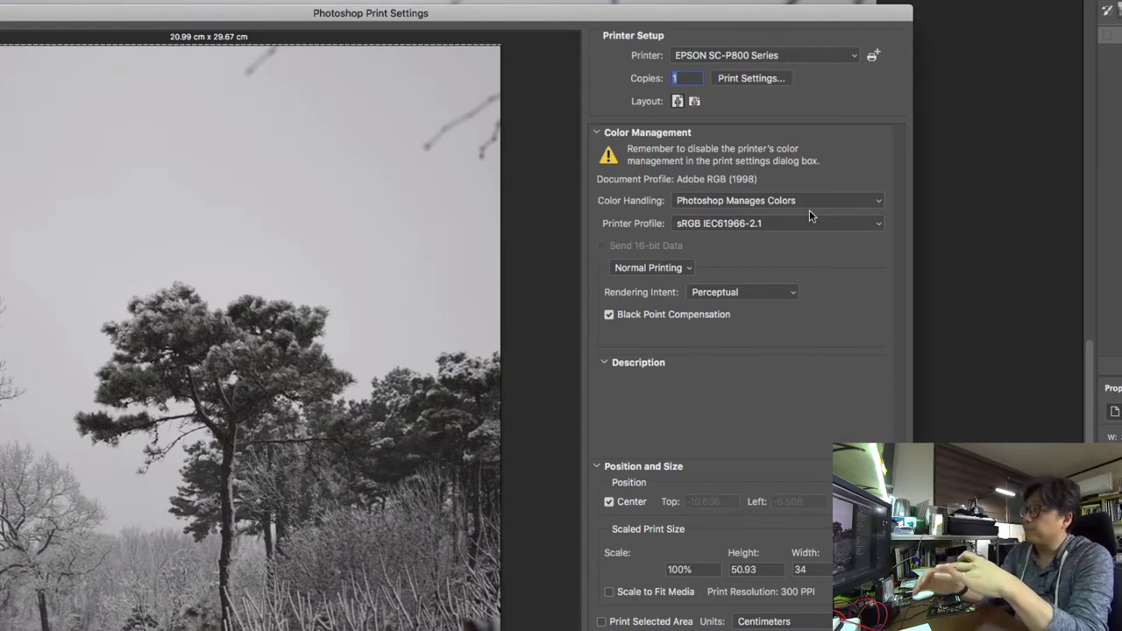
left_click(713, 230)
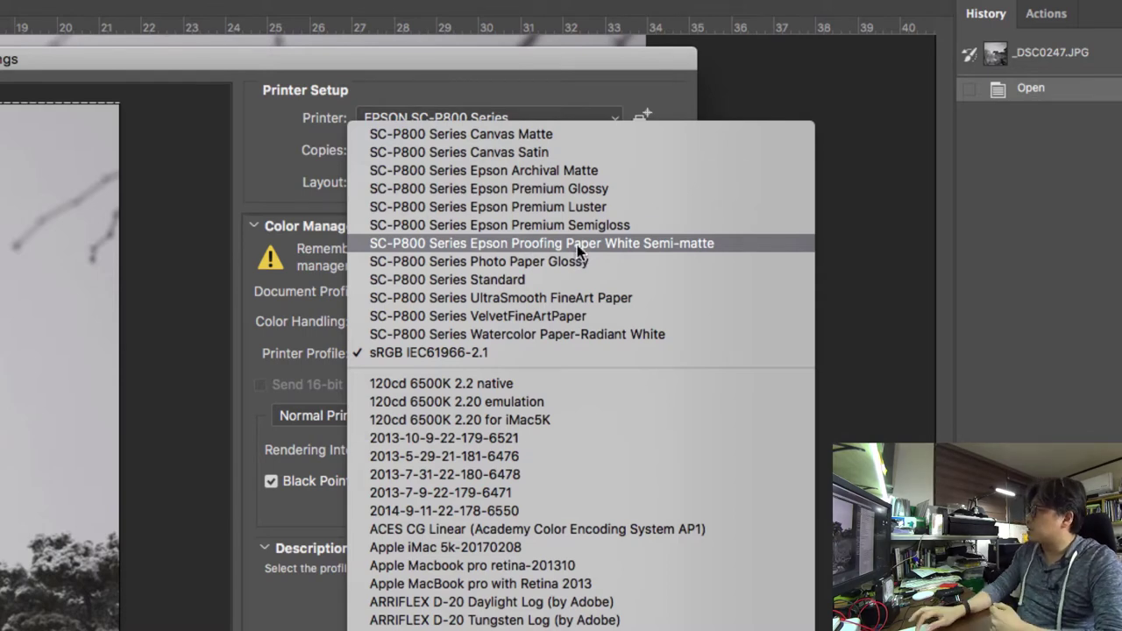
left_click(587, 189)
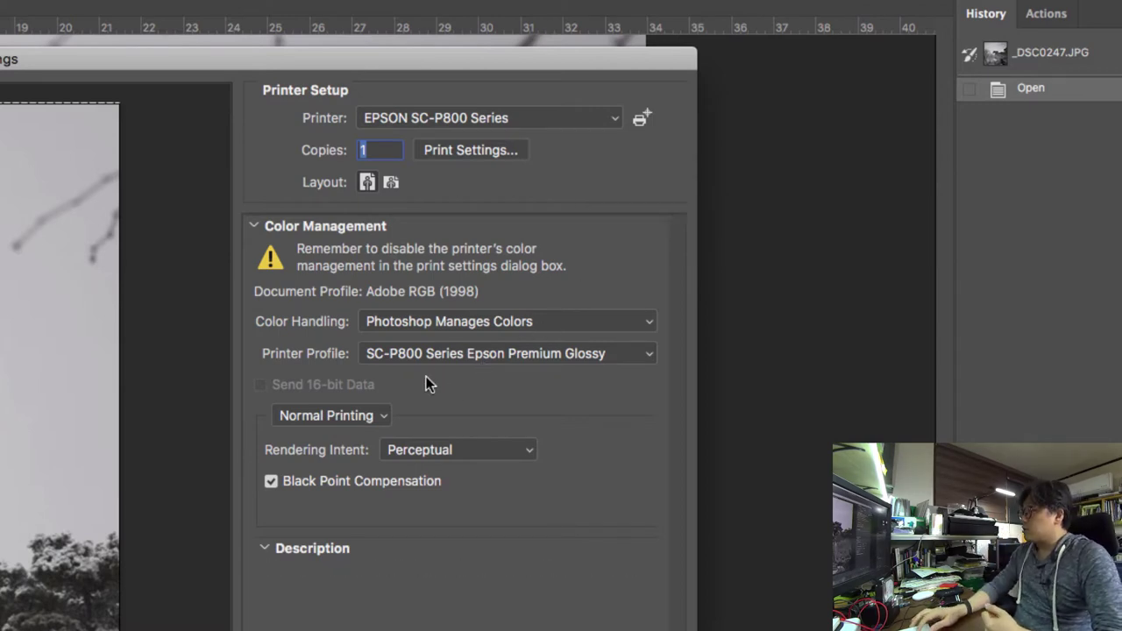
- Review the print mode, rendering intent and black point compensation options, keeping Normal Printing and Perceptual
left_click(356, 419)
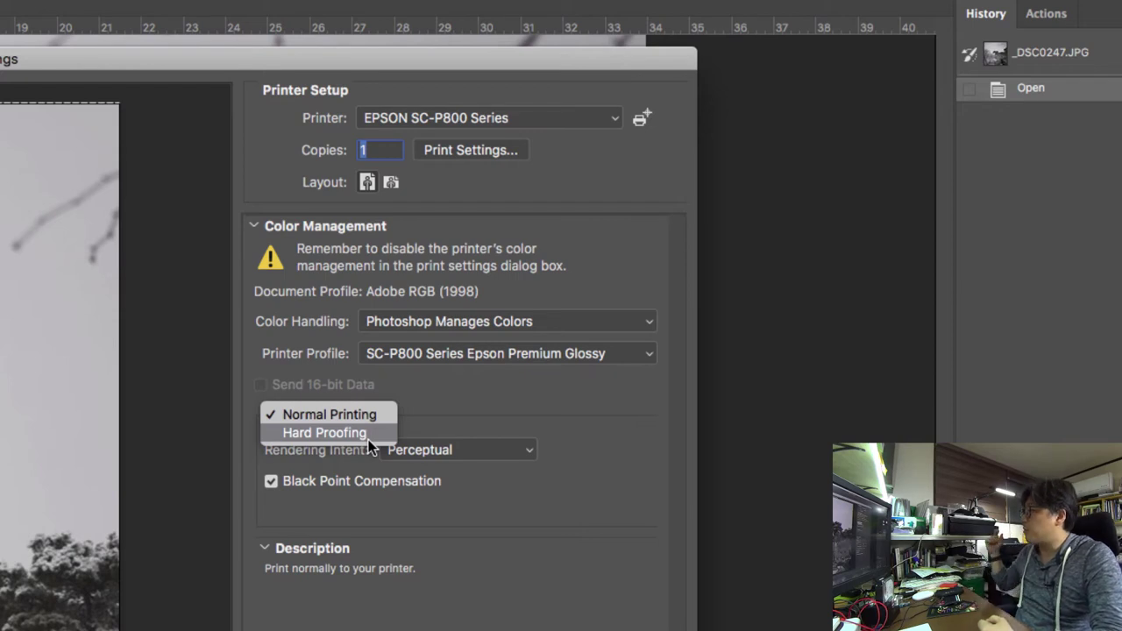
left_click(358, 413)
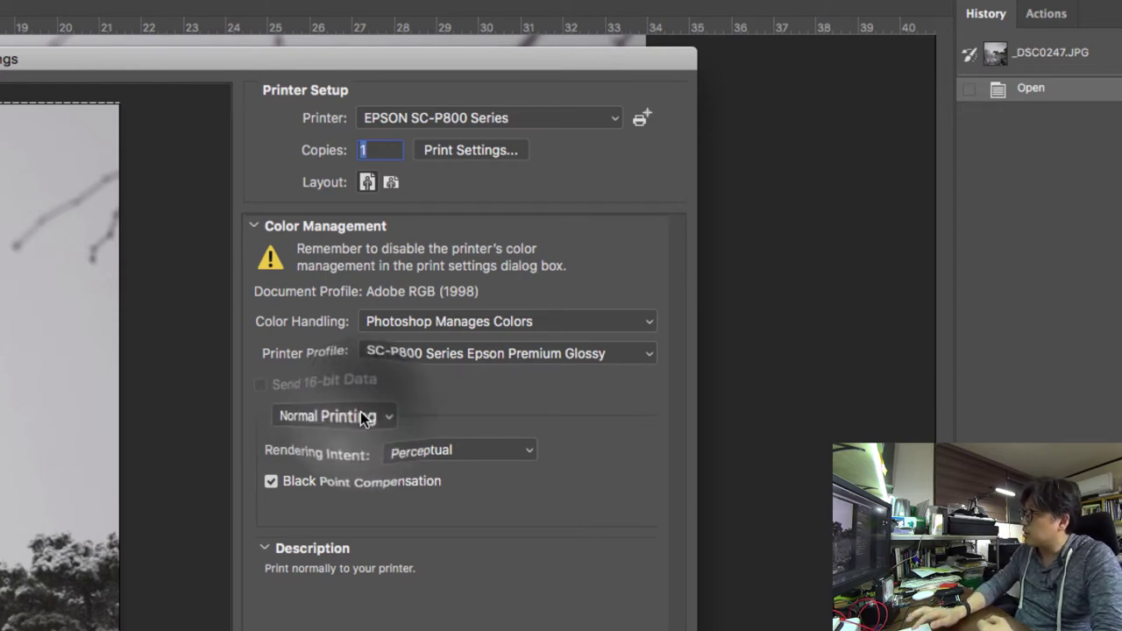
left_click(458, 449)
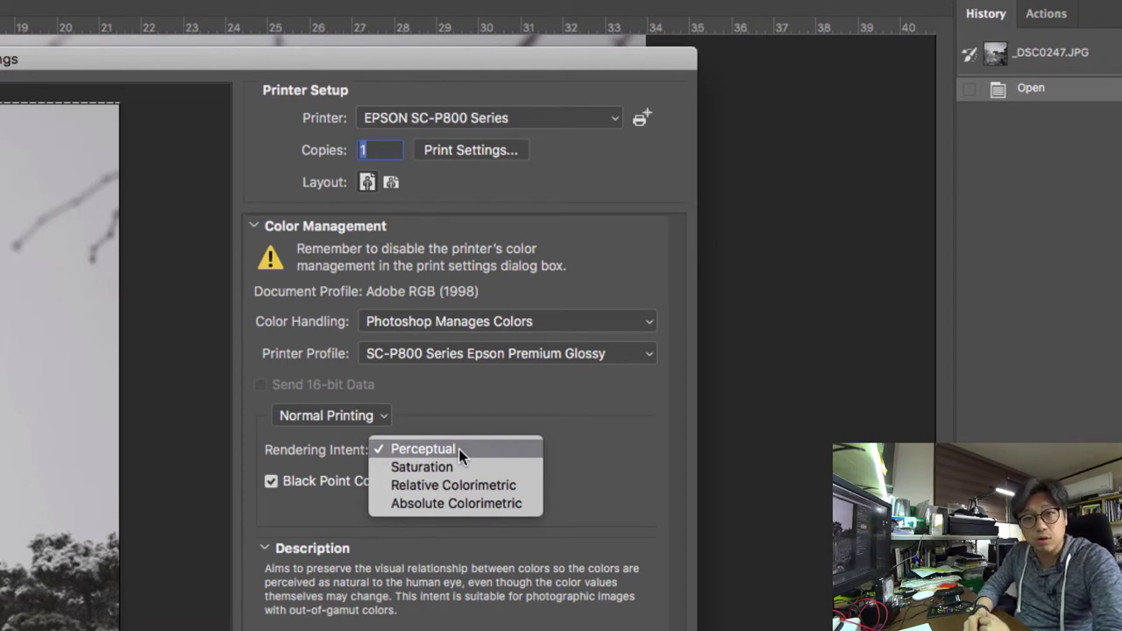
left_click(459, 449)
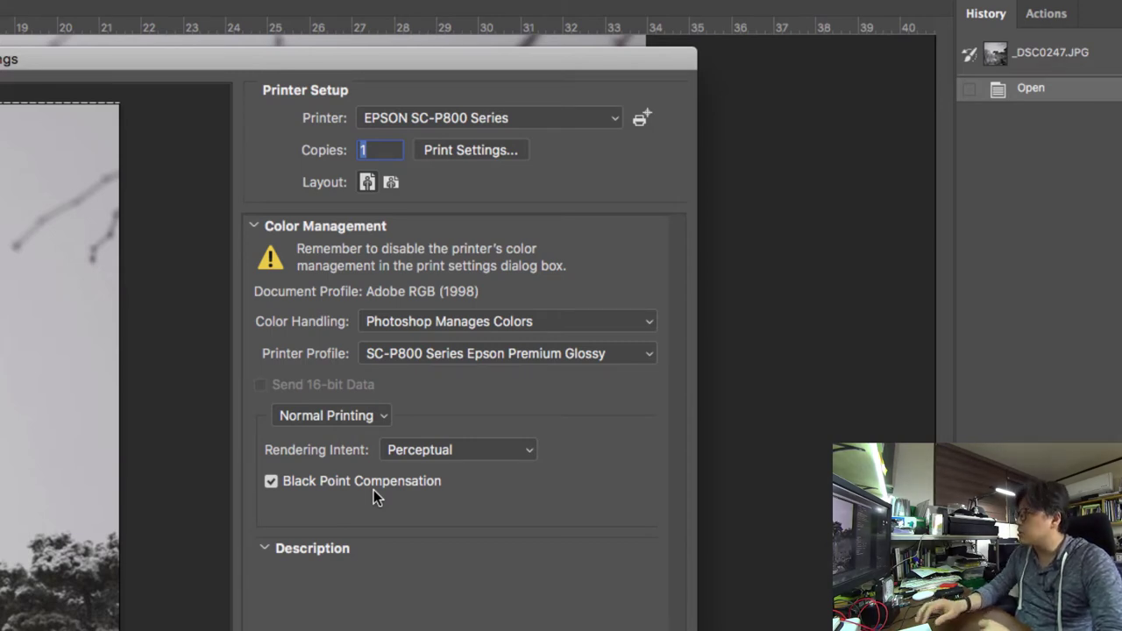
mouse_move(391, 490)
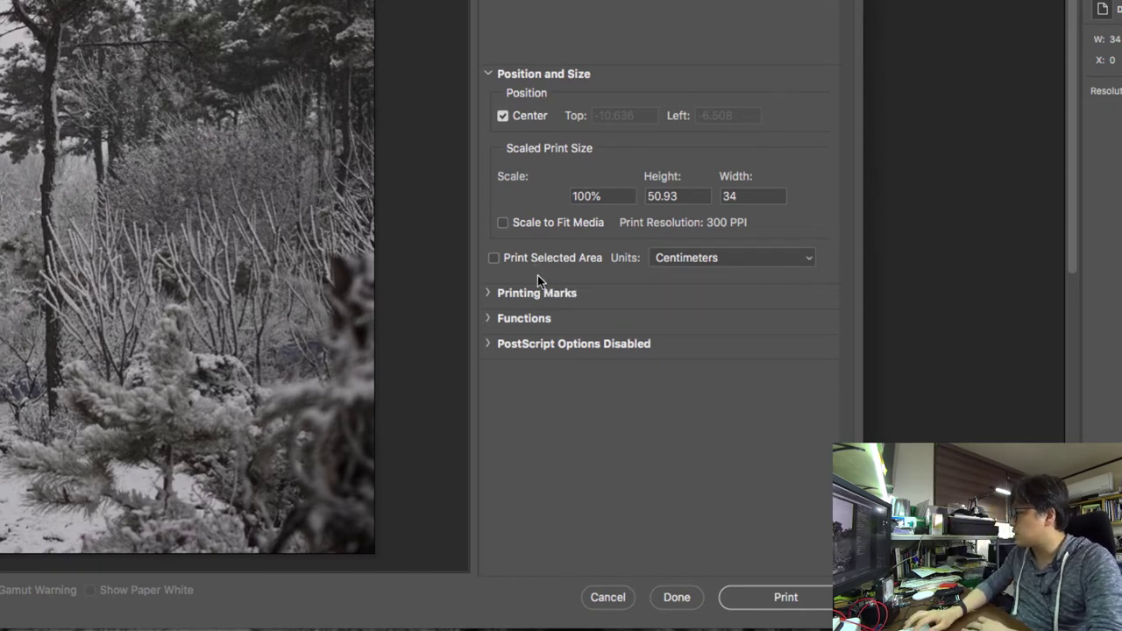
- Expand the Printing Marks and Functions sections to view their options
left_click(499, 293)
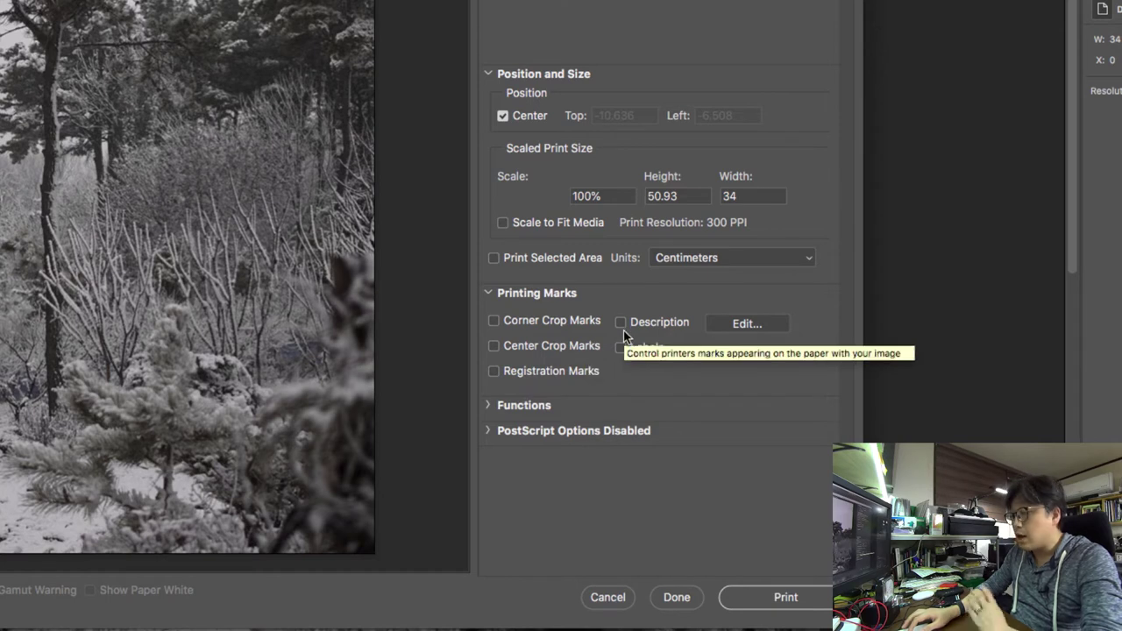
left_click(498, 405)
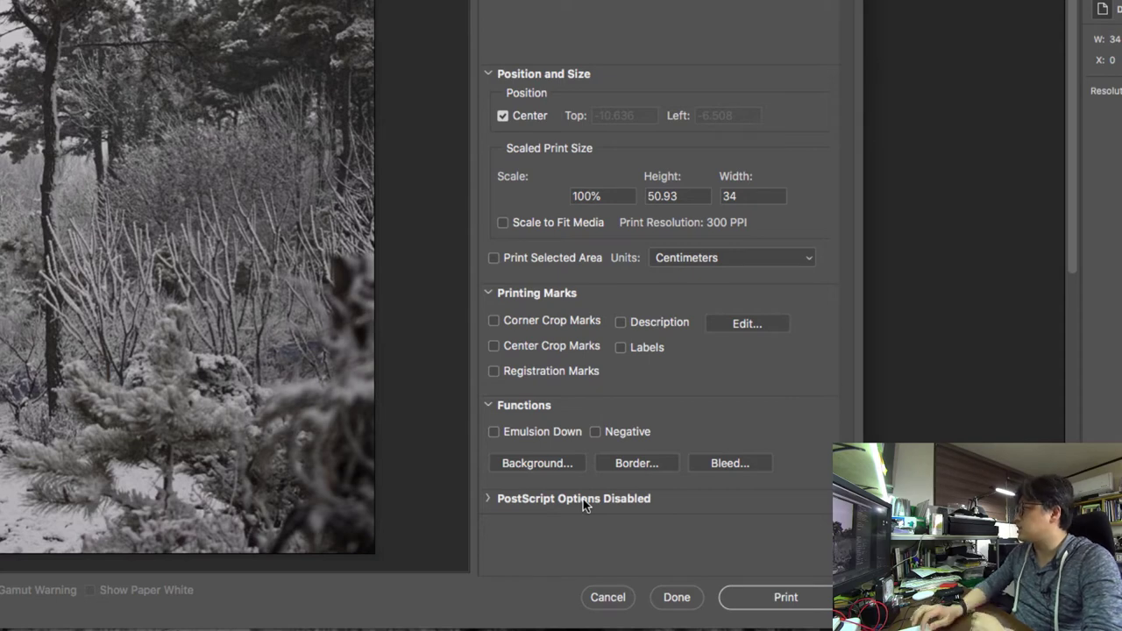
scroll(661, 218, "up", 10)
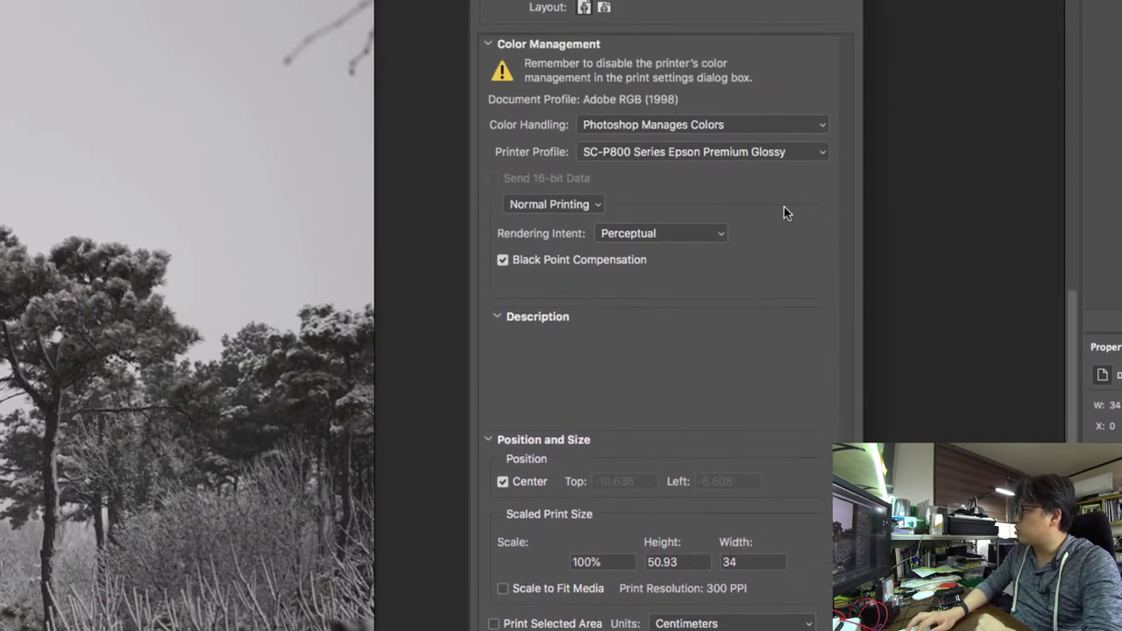
- Open the EPSON printer's own print settings and place that dialog clear of the color management options
mouse_move(681, 214)
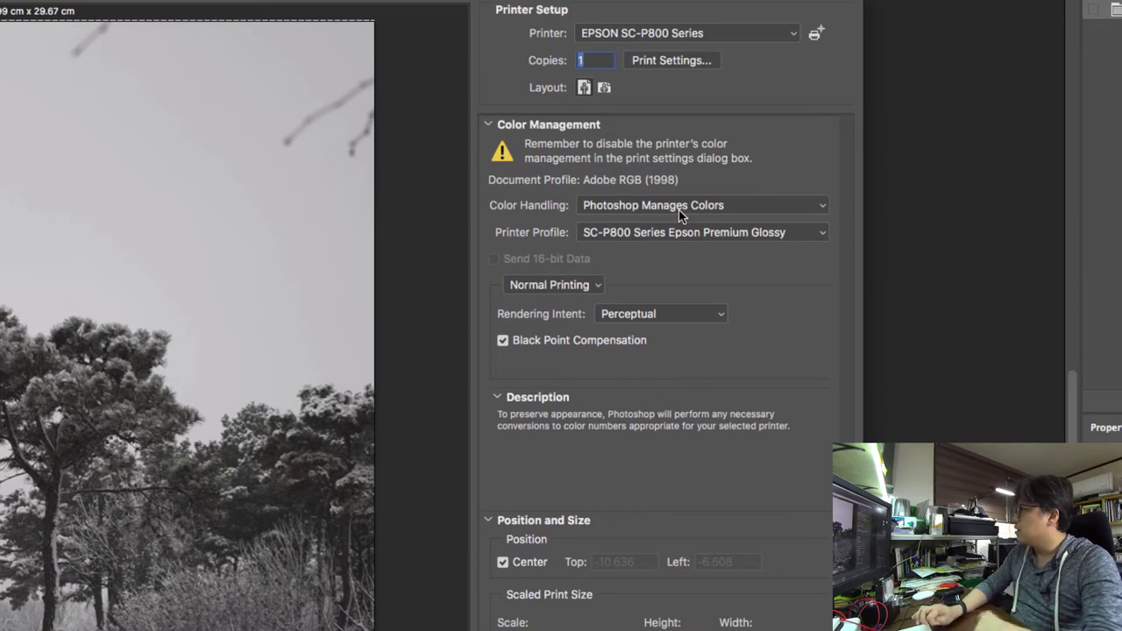
mouse_move(654, 245)
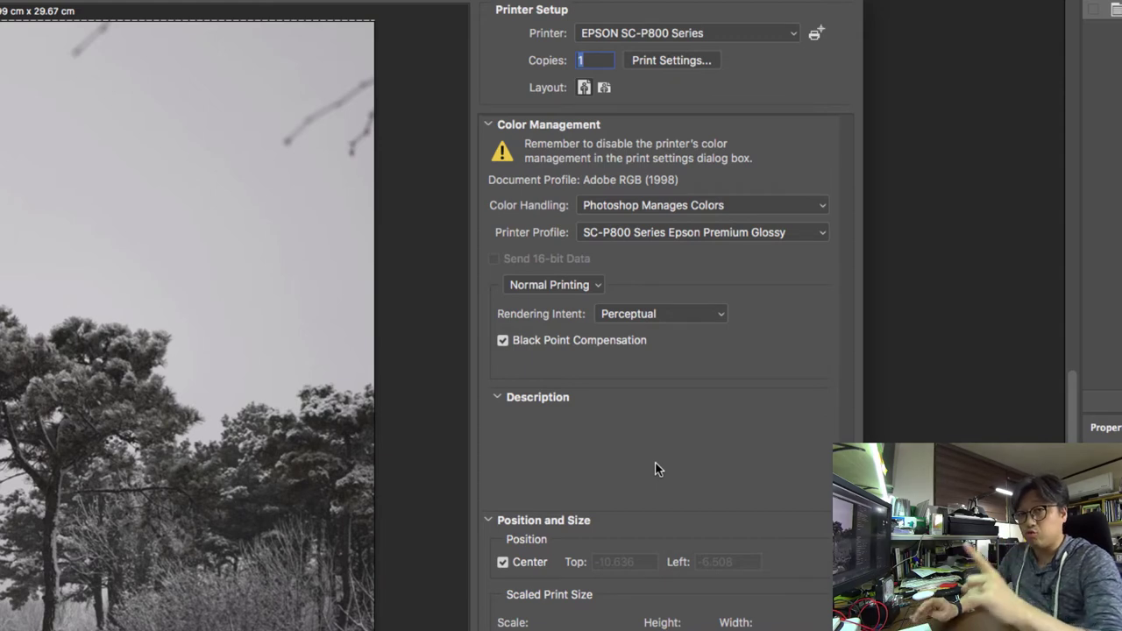
left_click(663, 61)
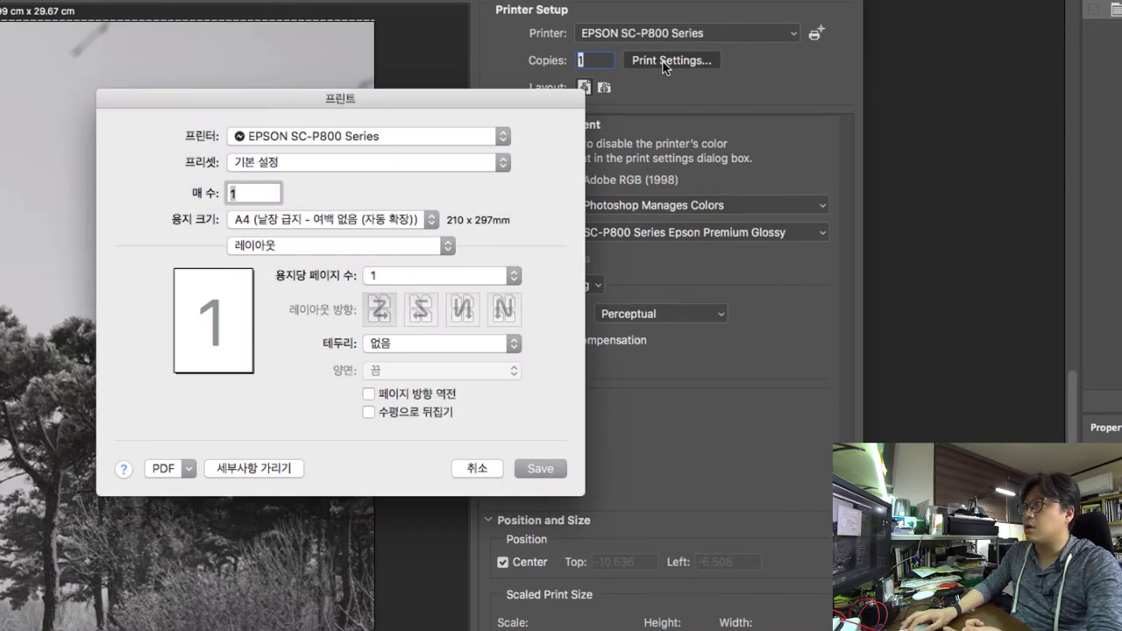
left_click_drag(443, 101, 0, 135)
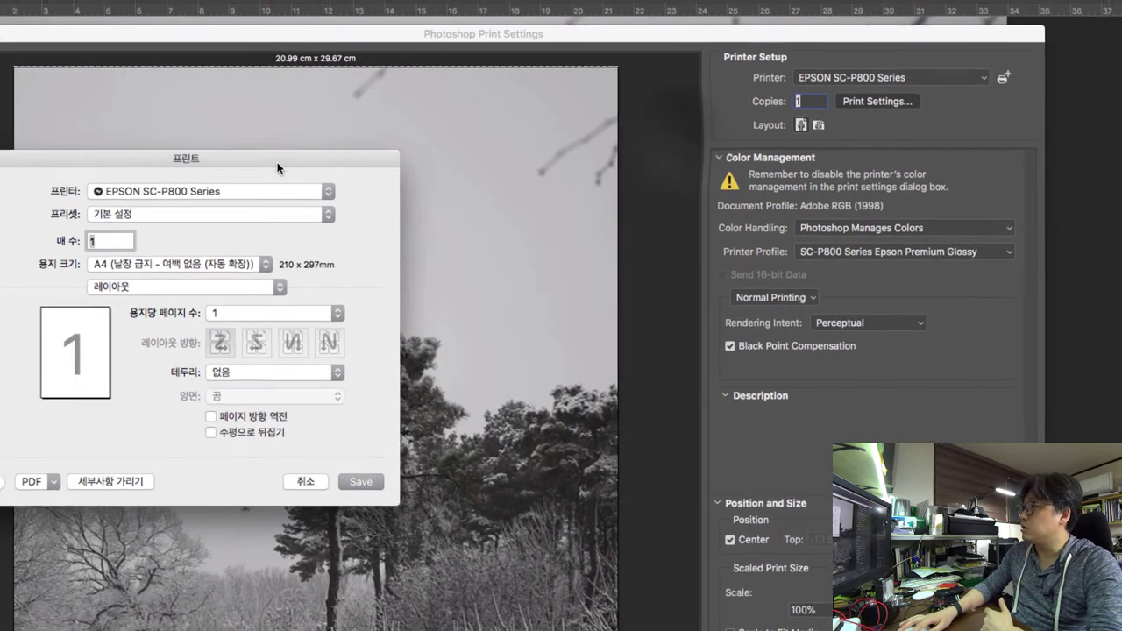
left_click_drag(278, 168, 337, 122)
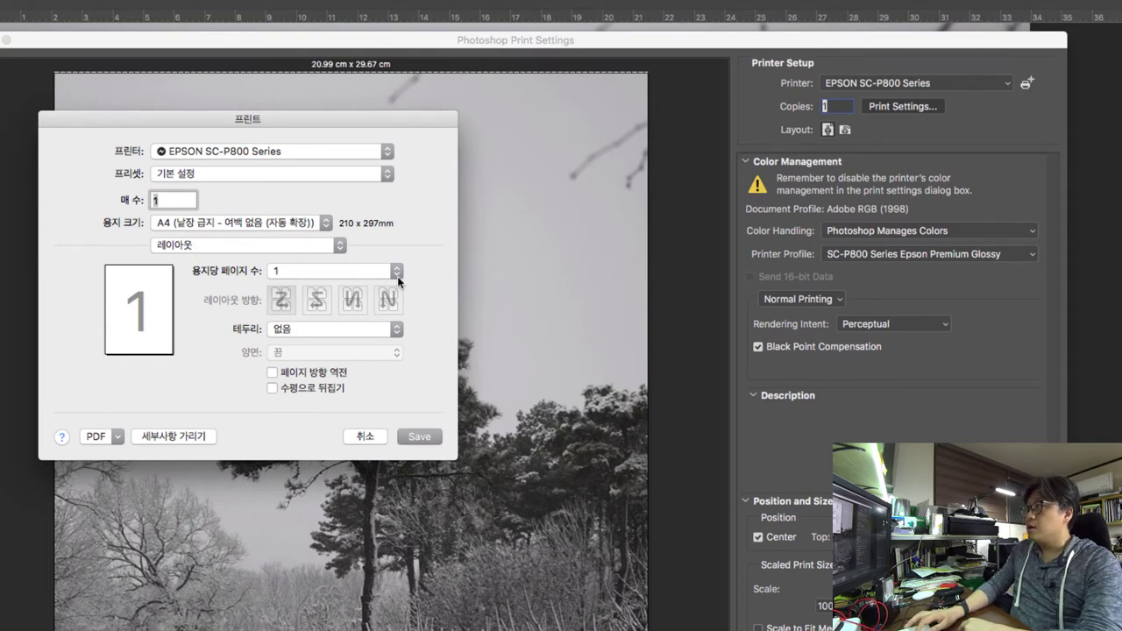
- Review the available printers and presets, keeping EPSON SC-P800 Series and the default preset 기본 설정
left_click(318, 151)
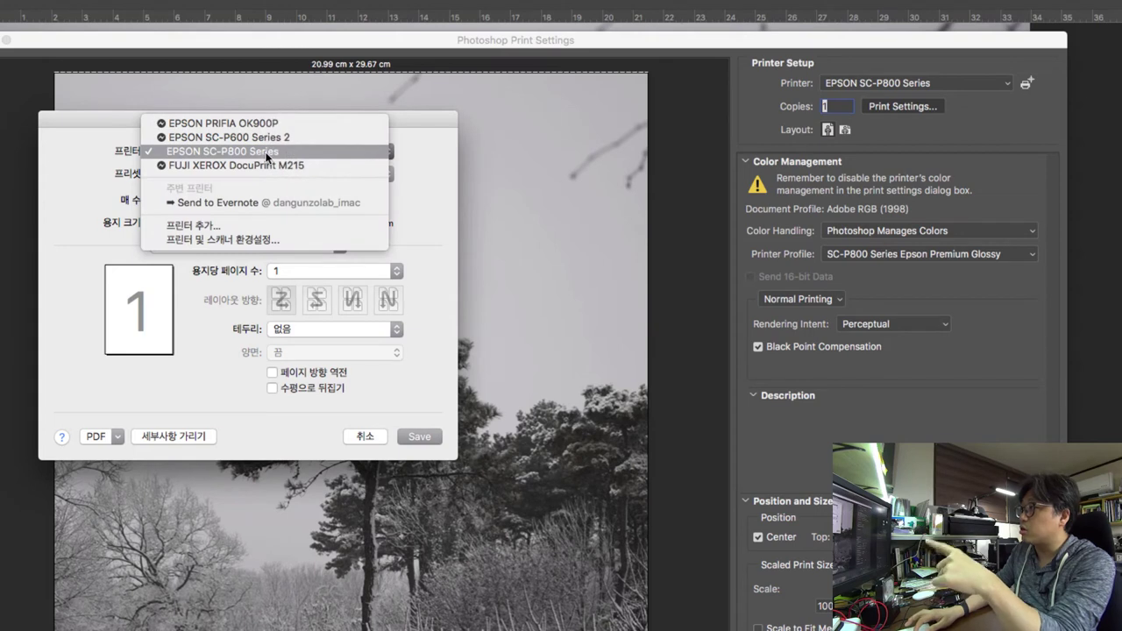
left_click(267, 156)
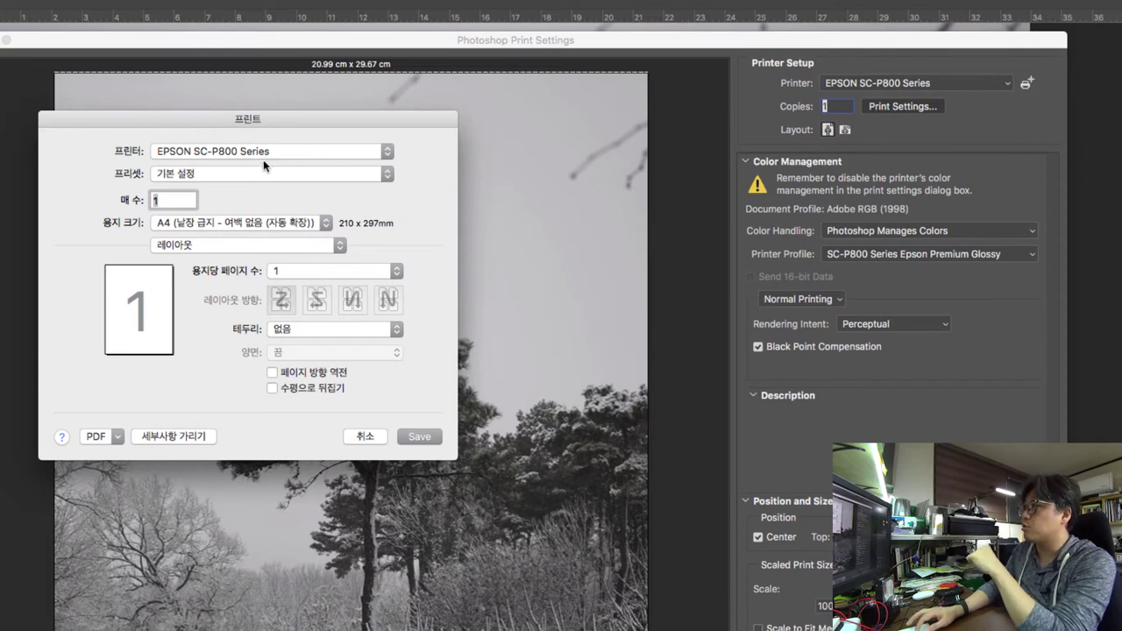
left_click(260, 172)
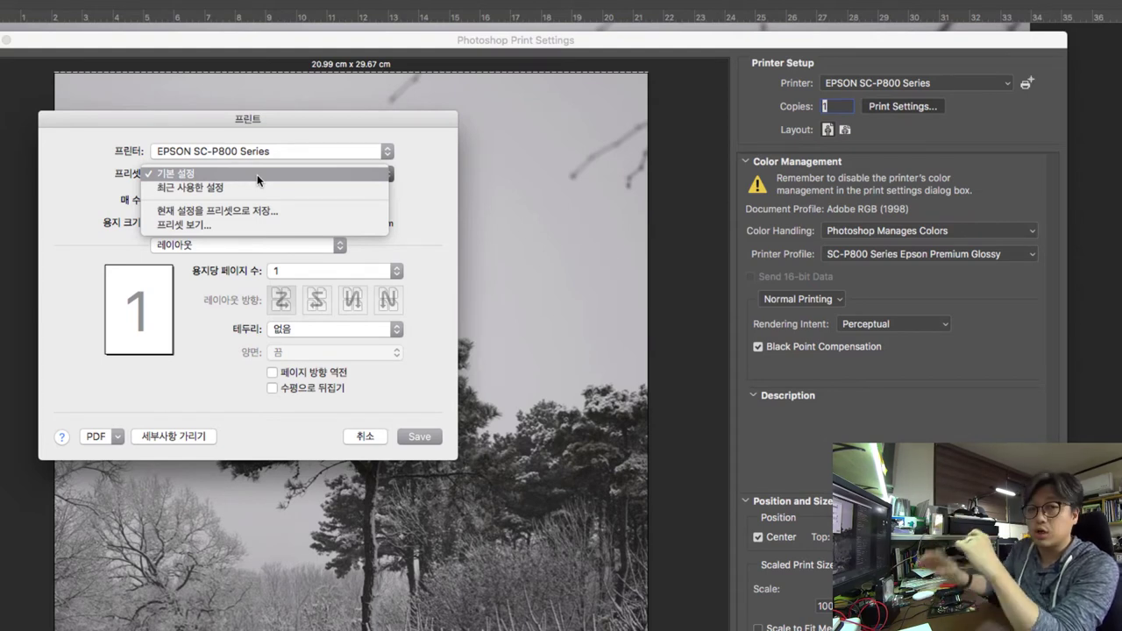
left_click(263, 174)
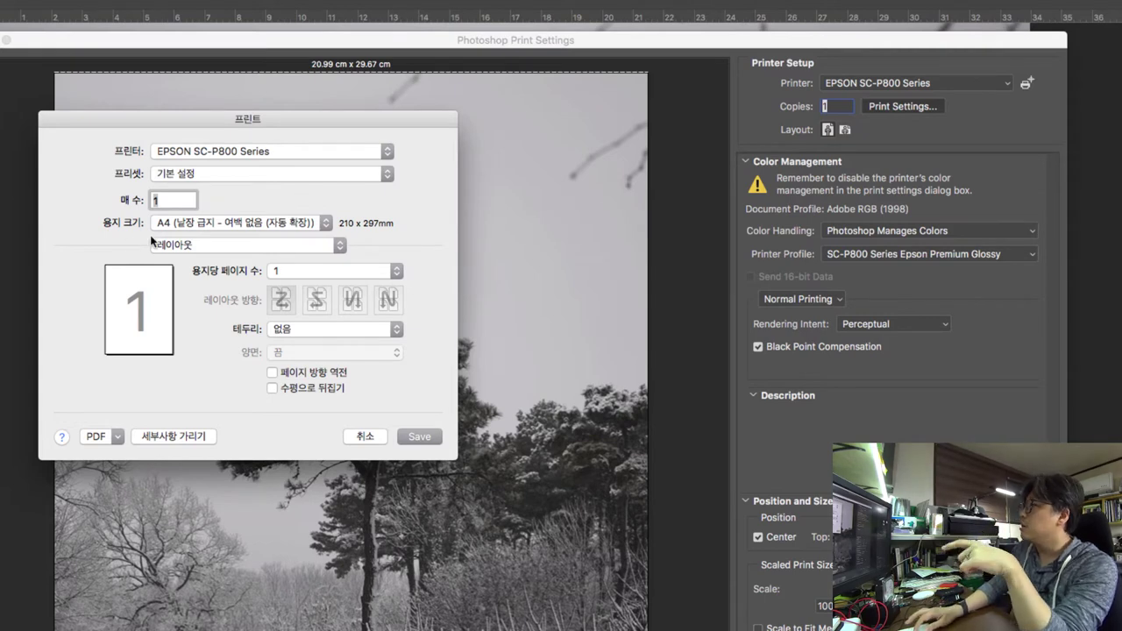
- Set the paper size to the plain A3+ variant, rather than a borderless or roll paper one
left_click(227, 223)
mouse_move(221, 221)
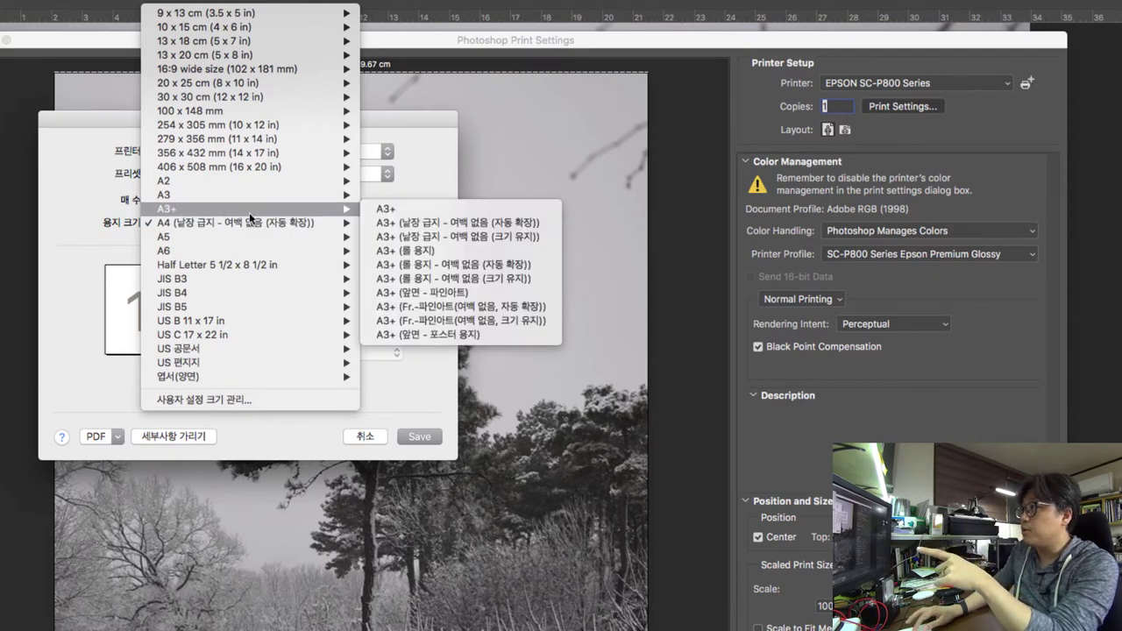
mouse_move(337, 208)
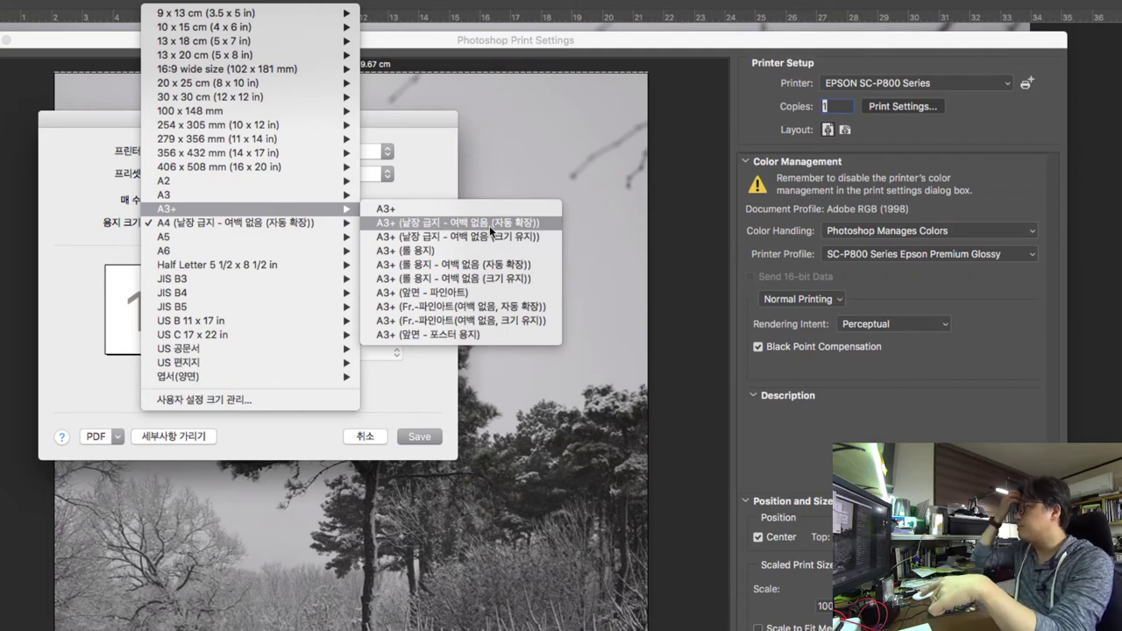
mouse_move(489, 225)
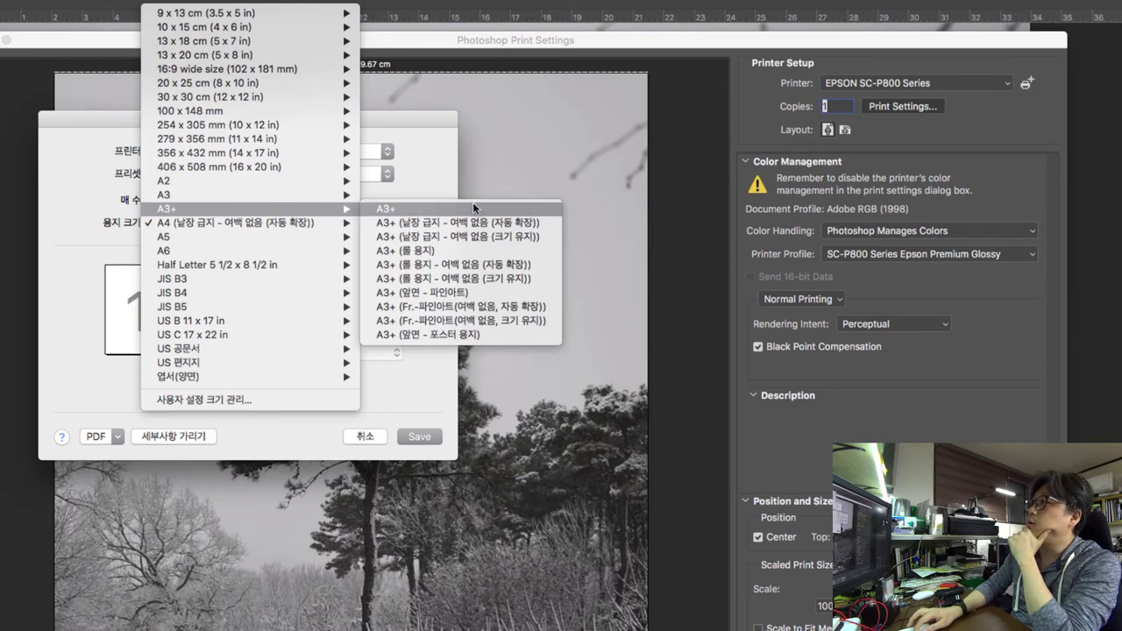
left_click(471, 210)
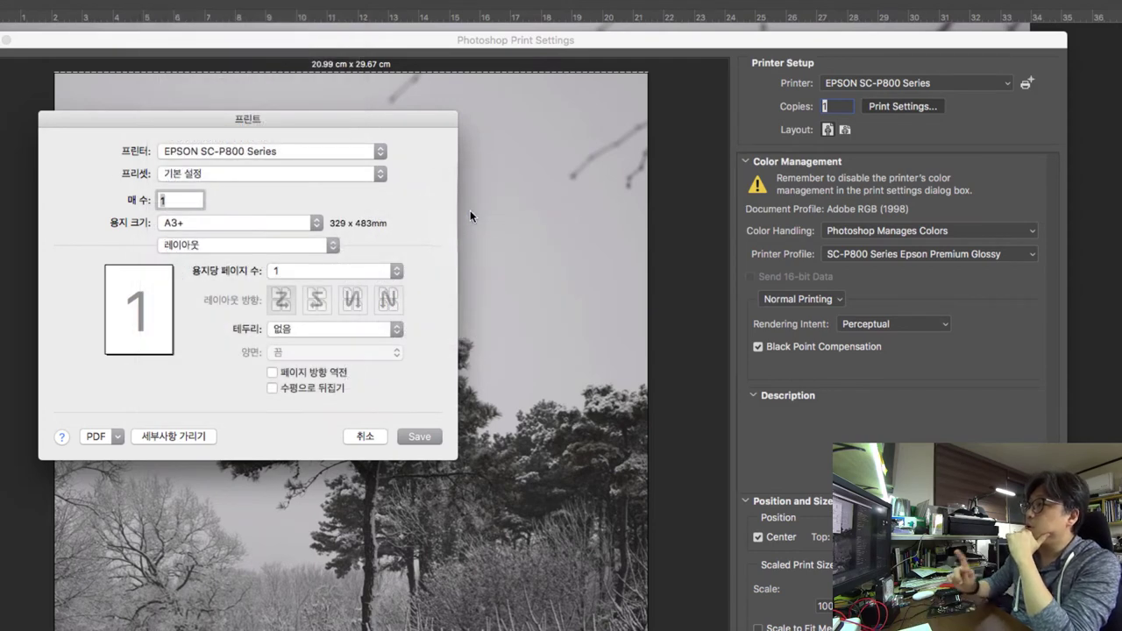
- Review the printer driver's color matching (색상 일치), paper handling (용지 프린트 방식) and cover page (표지) options
left_click(236, 245)
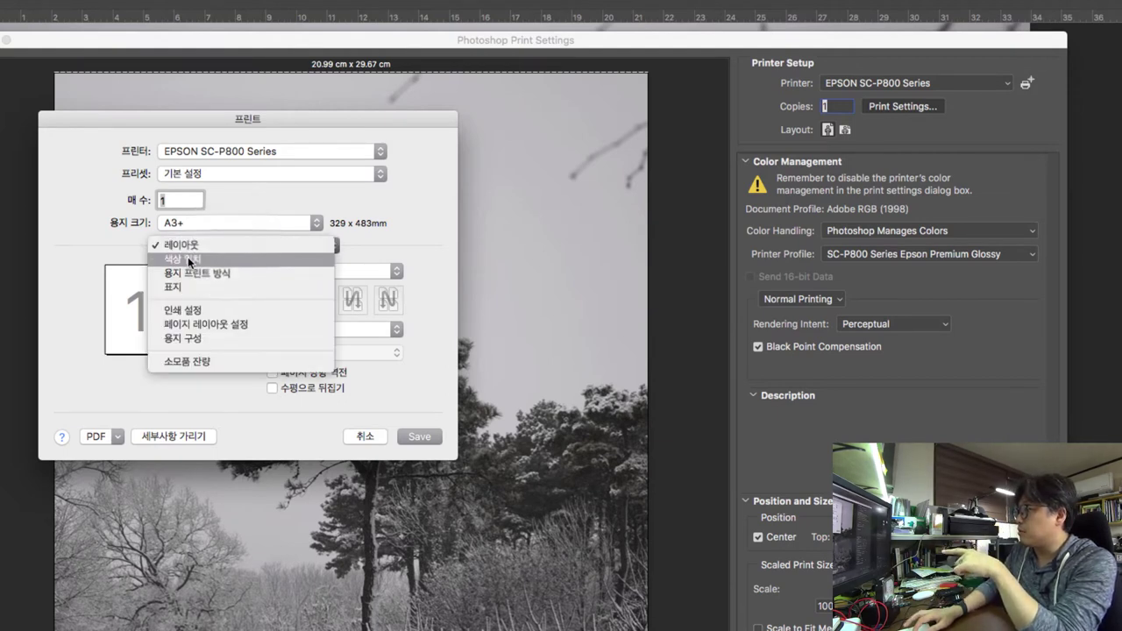
left_click(127, 219)
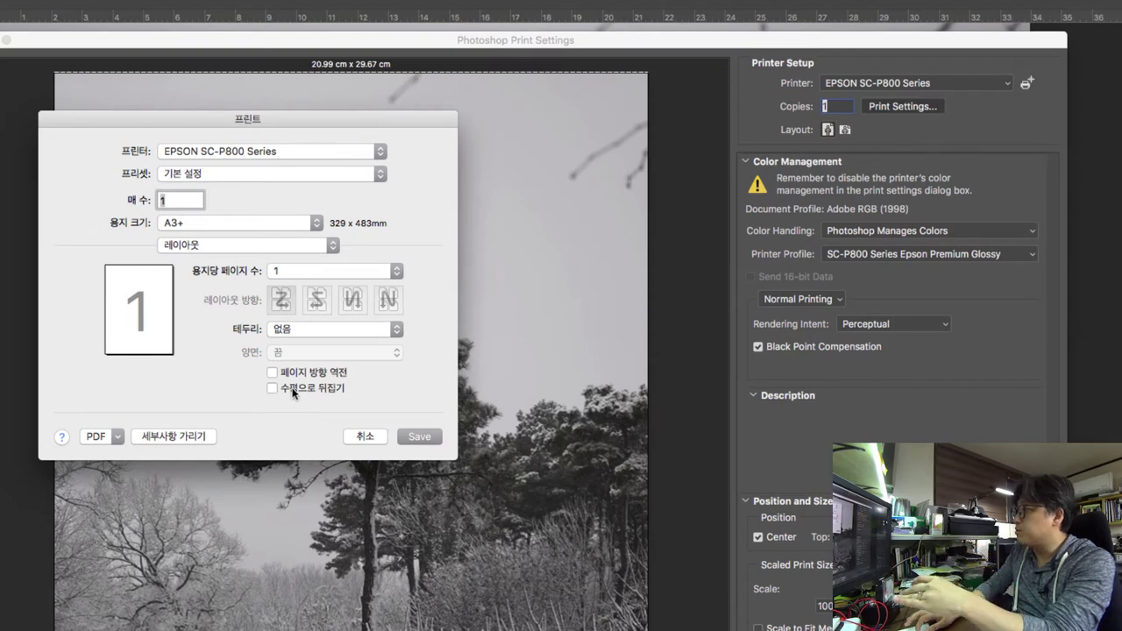
left_click(234, 247)
left_click(233, 258)
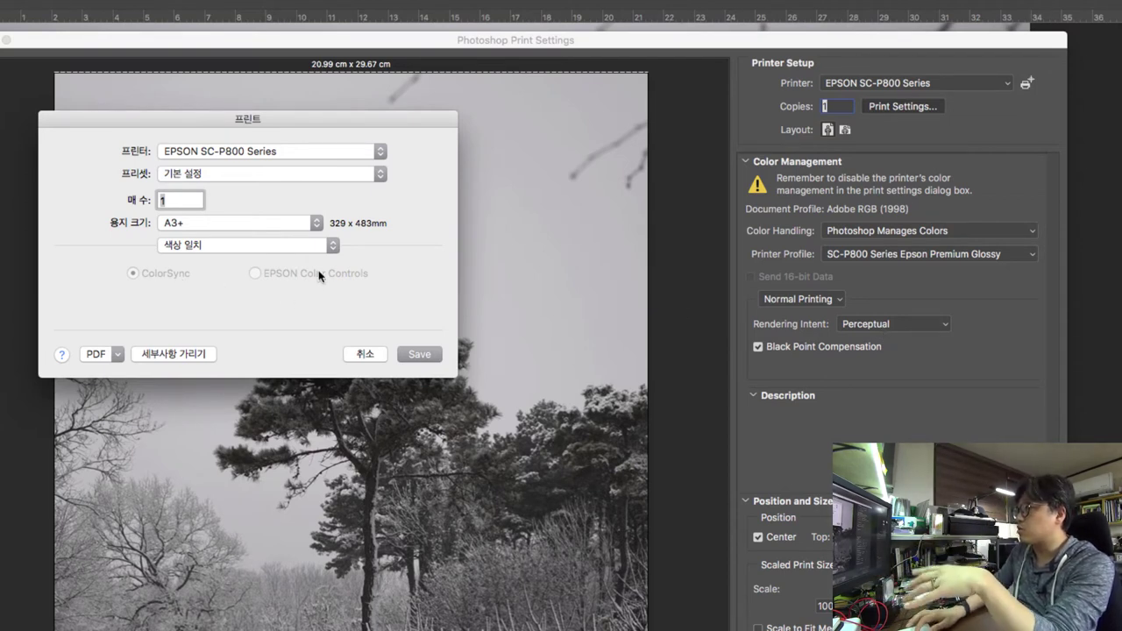
left_click(289, 247)
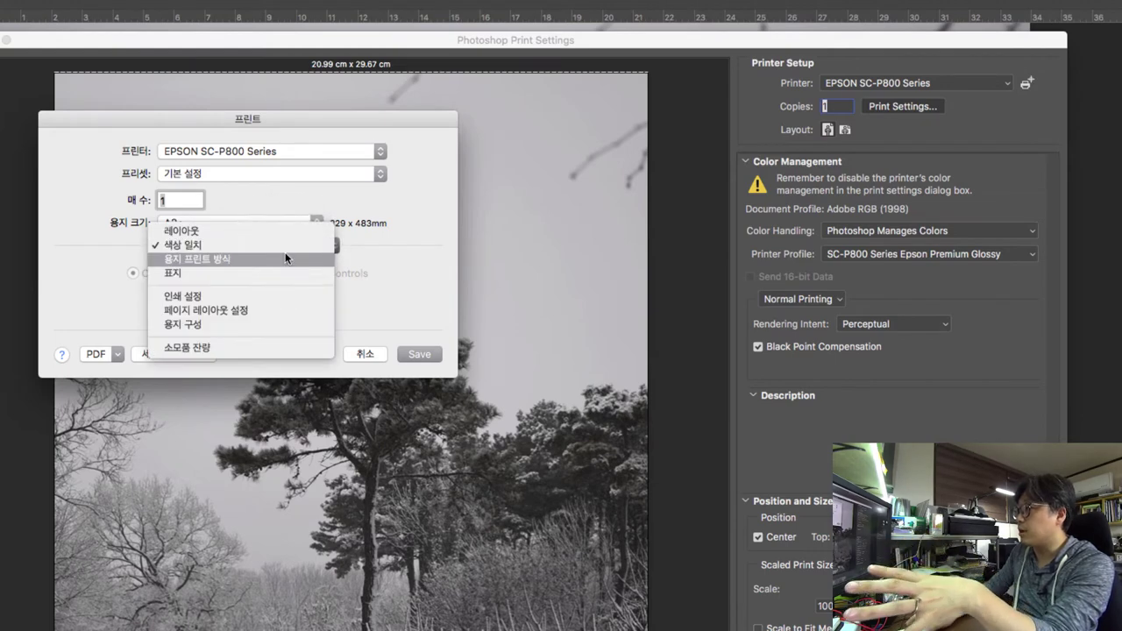
left_click(285, 259)
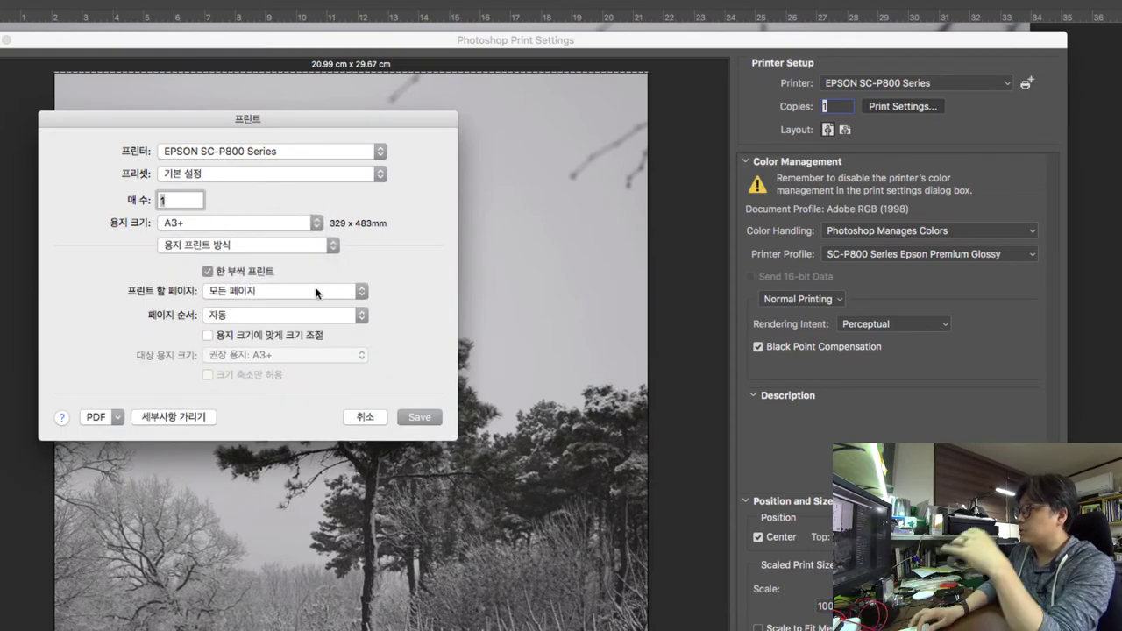
left_click(260, 248)
left_click(236, 259)
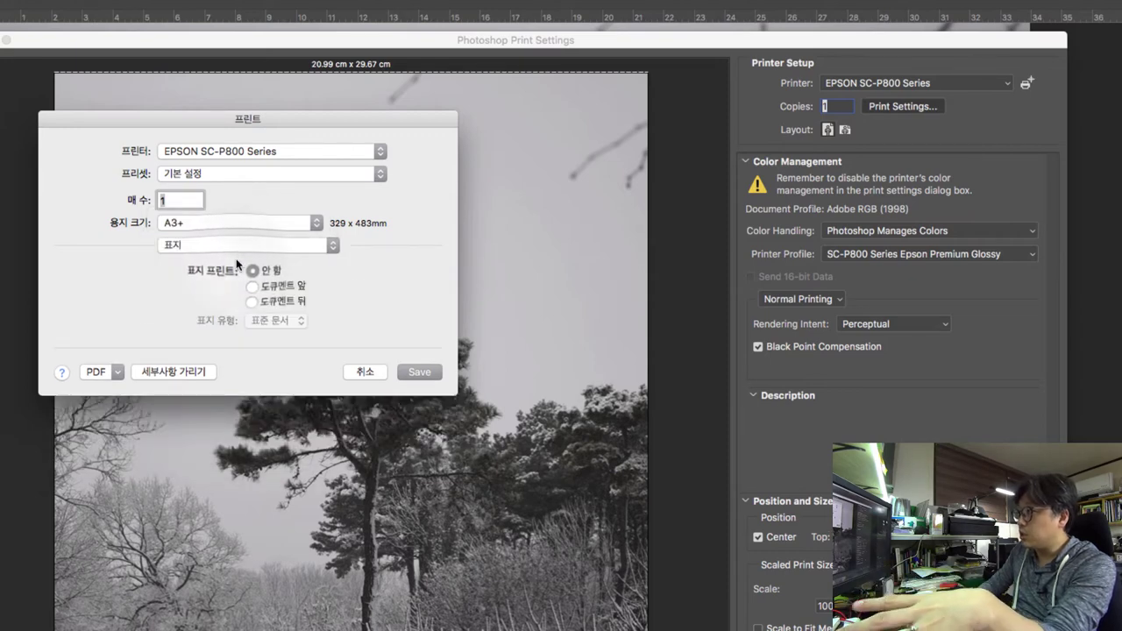
- Show the print settings (인쇄 설정) and choose the photo paper Epson 프리미엄 광택지 as the media type
left_click(237, 254)
left_click(235, 268)
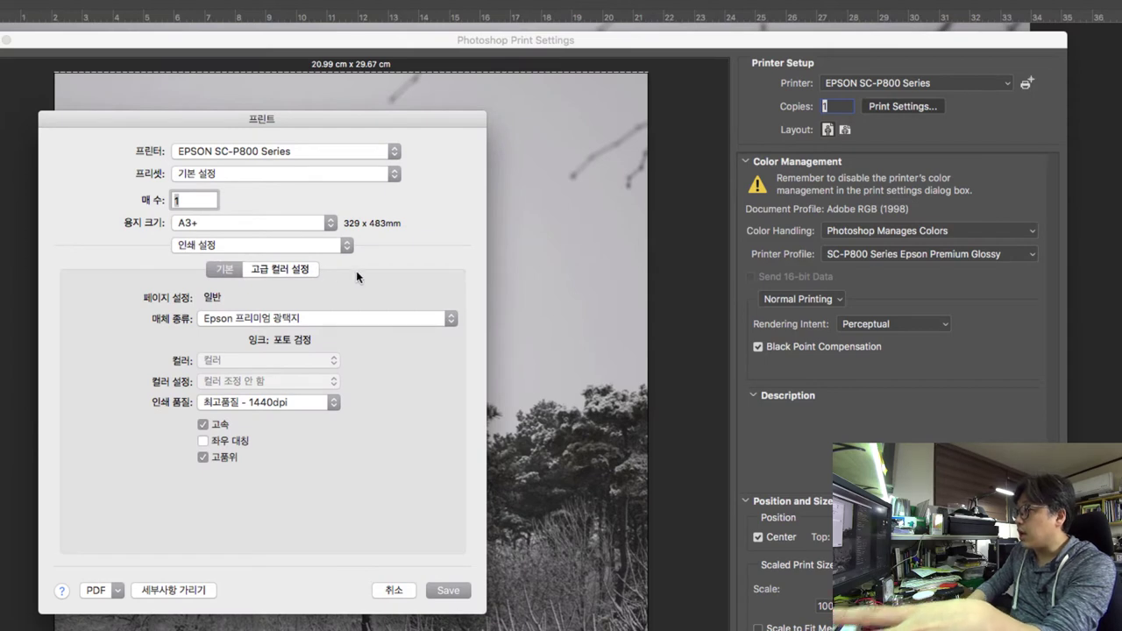
left_click(217, 245)
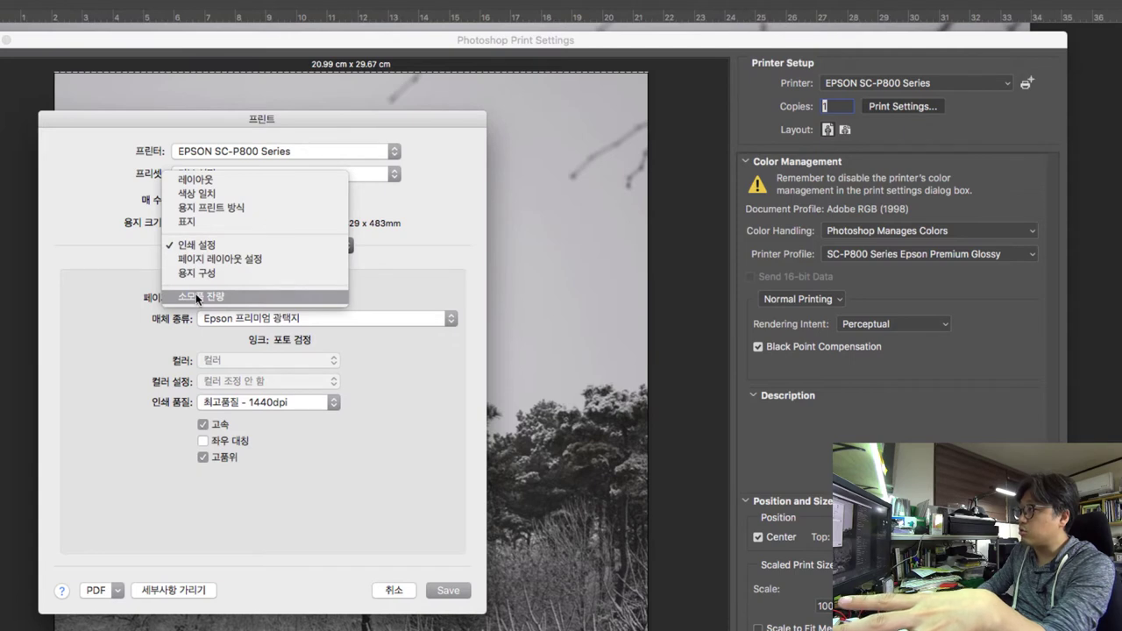
left_click(229, 245)
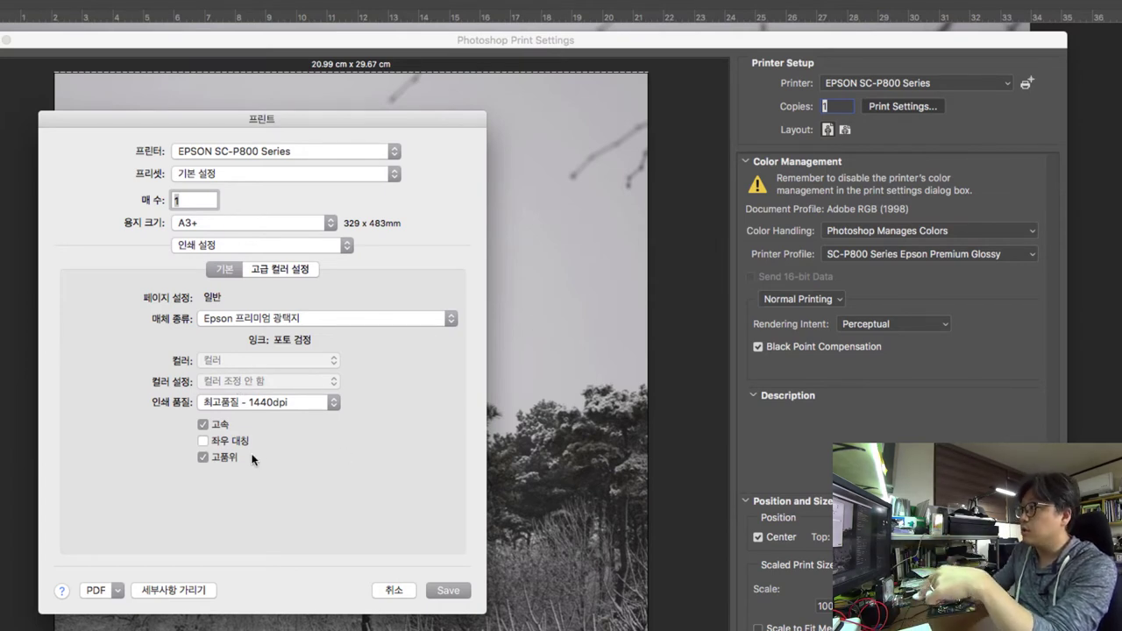
left_click(285, 319)
mouse_move(284, 318)
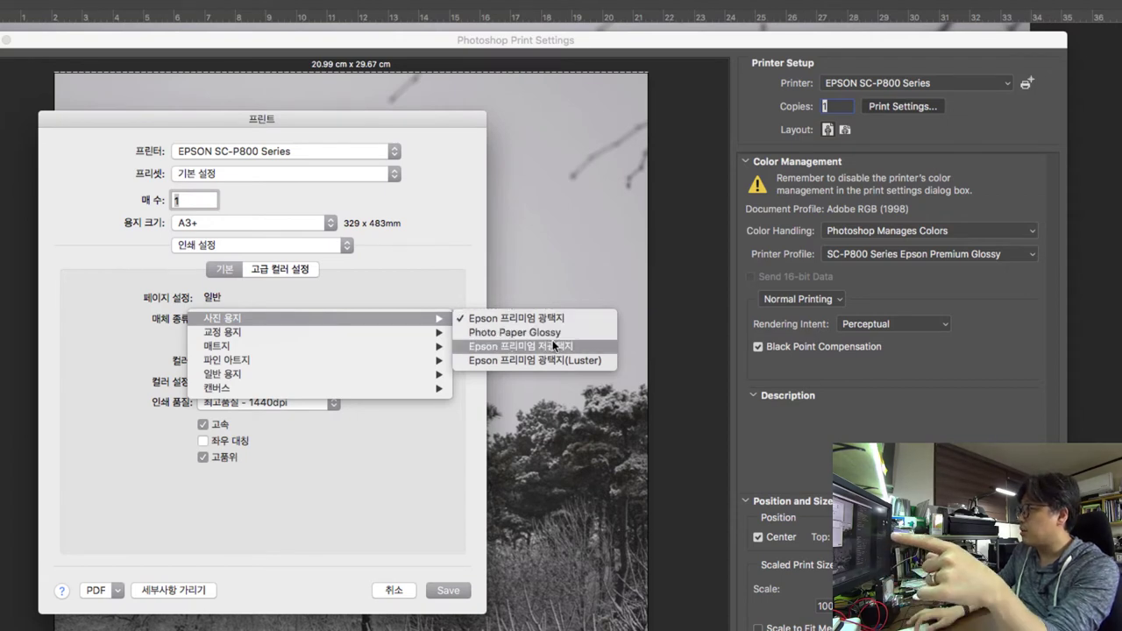
mouse_move(366, 332)
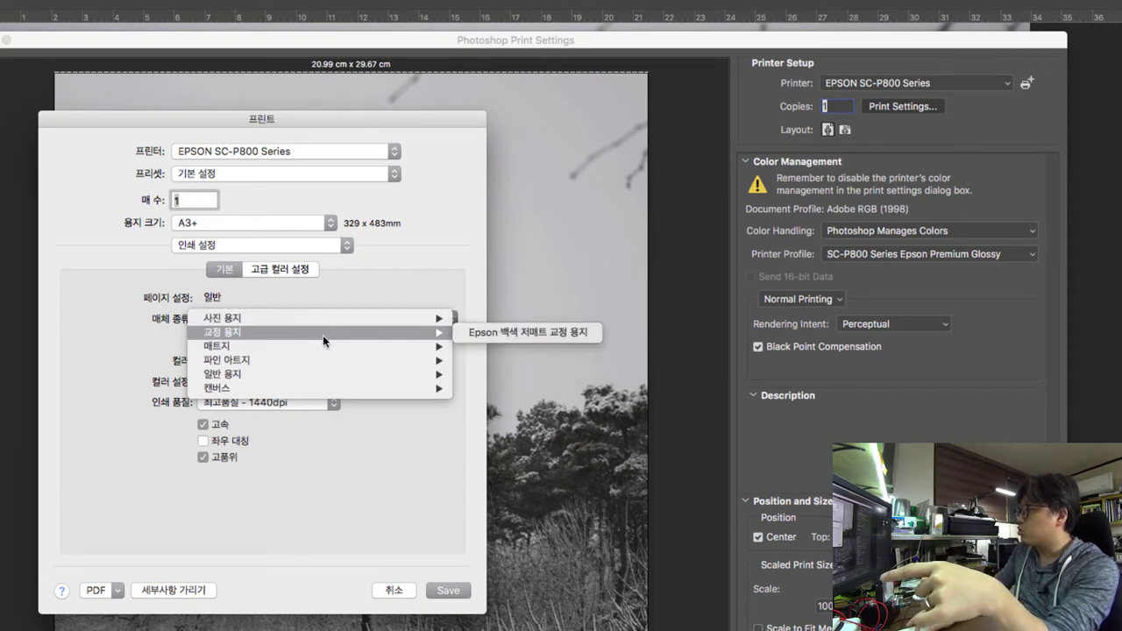
mouse_move(357, 366)
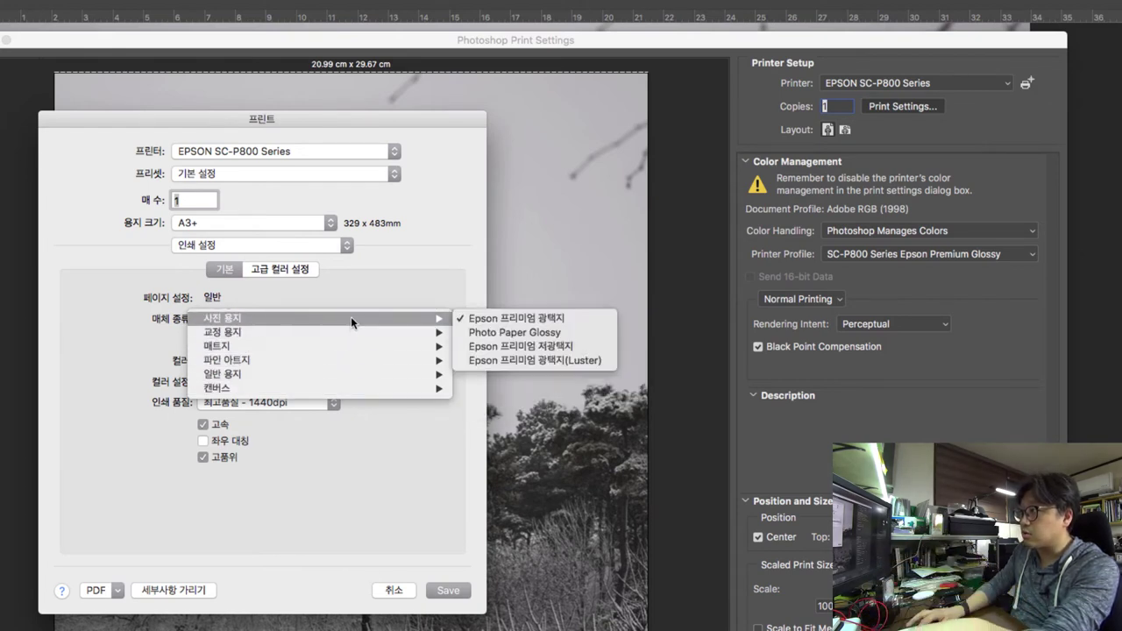
left_click(519, 321)
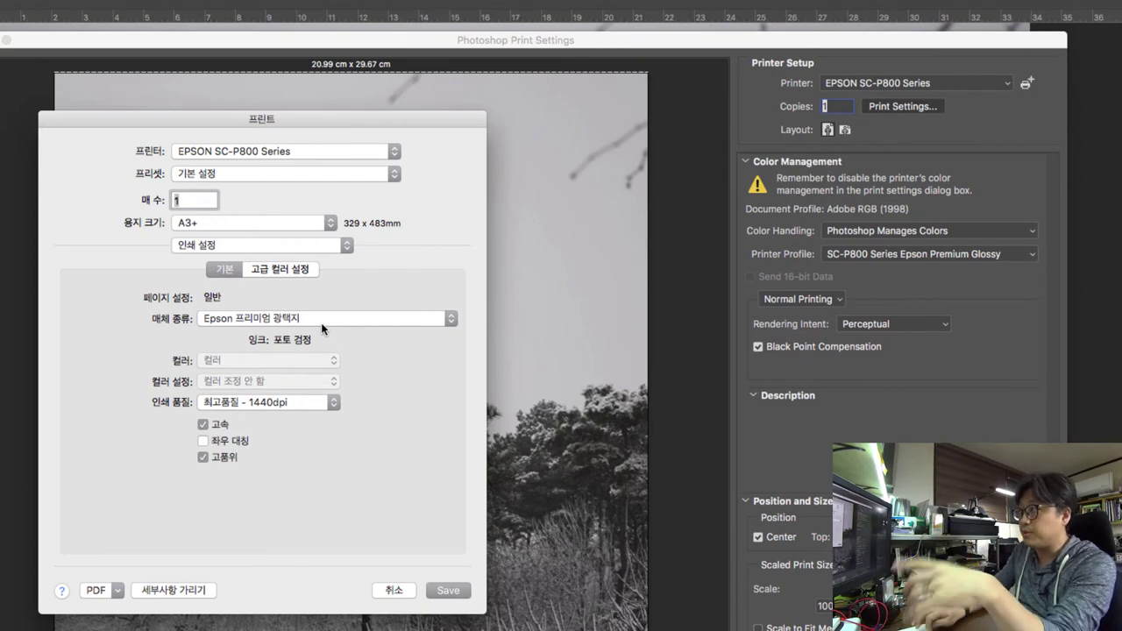
- Reselect Epson 프리미엄 광택지 as the media type and set the print quality to 최고품질 - 1440dpi
left_click(281, 316)
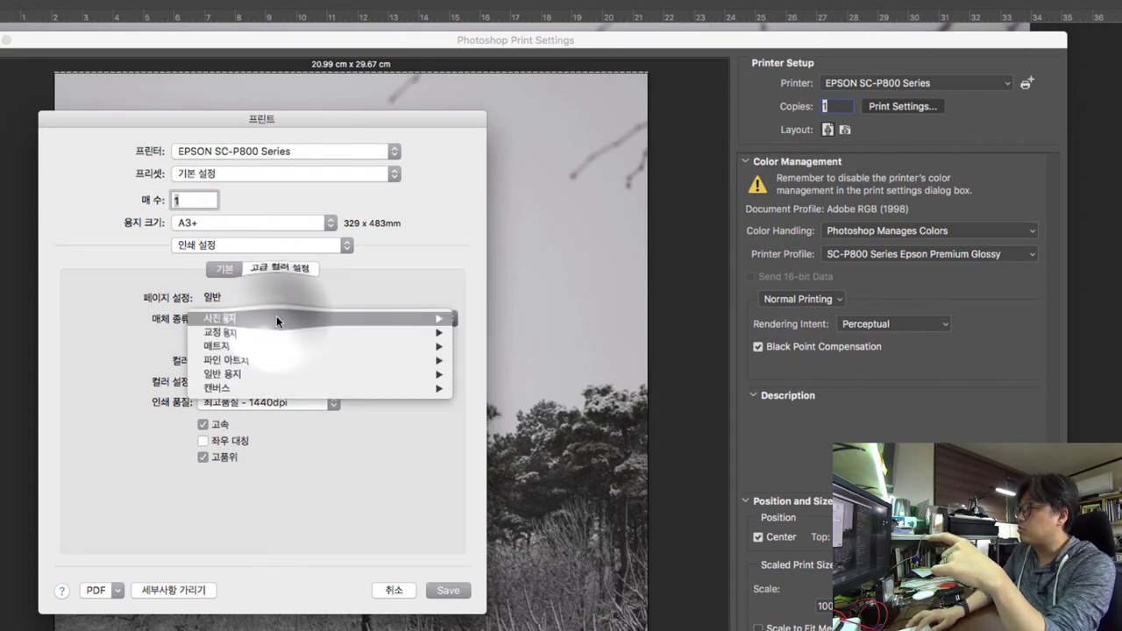
mouse_move(286, 317)
left_click(518, 318)
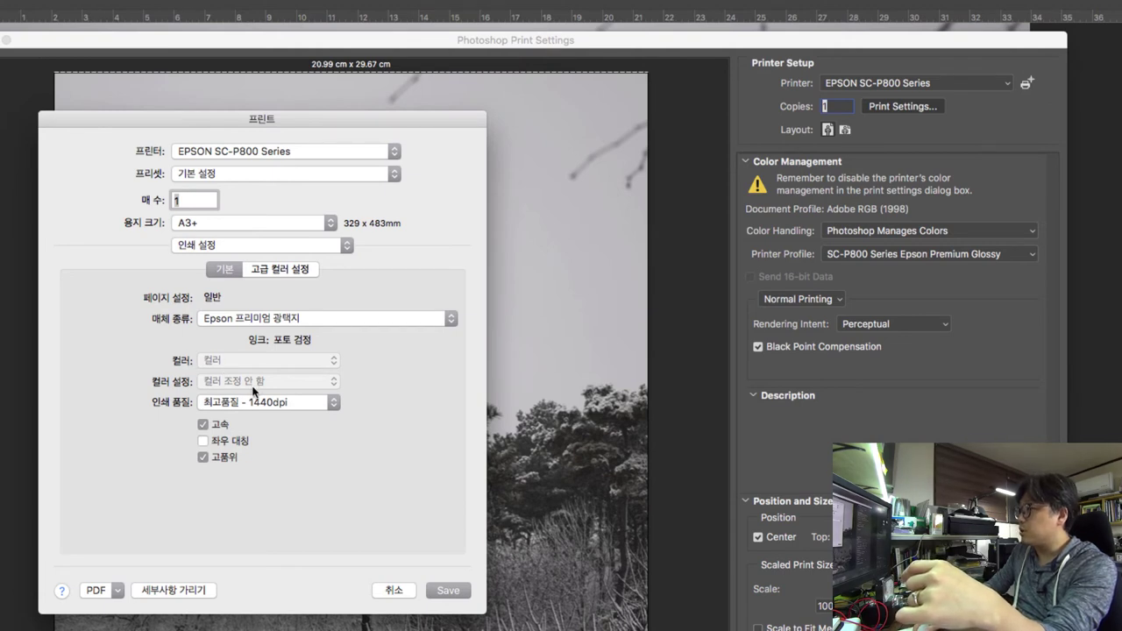
left_click(265, 403)
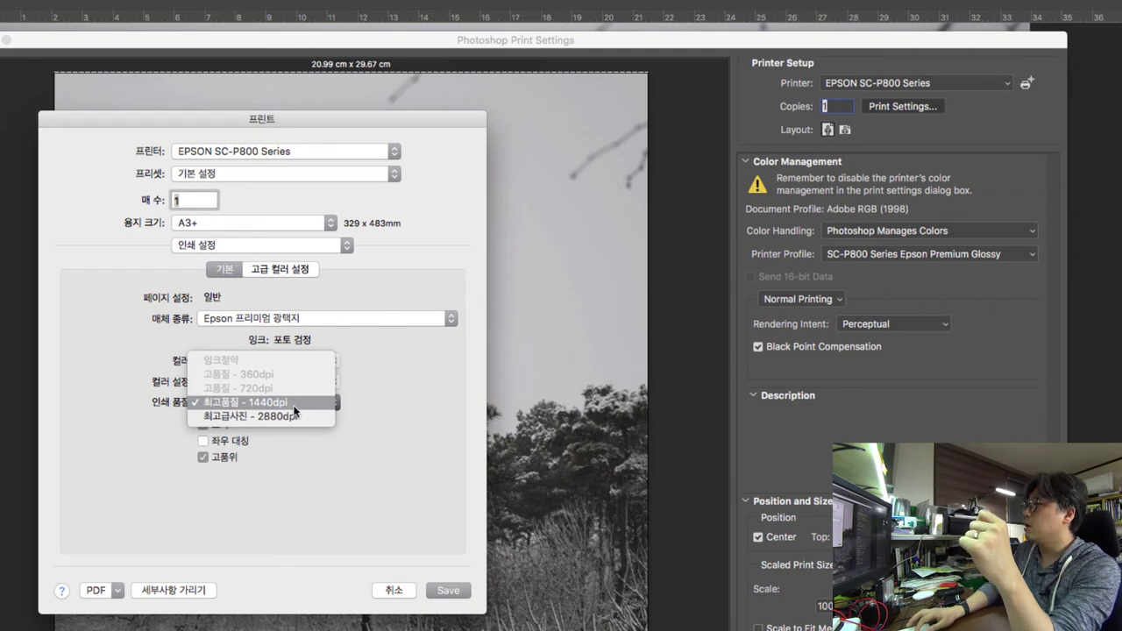
left_click(290, 402)
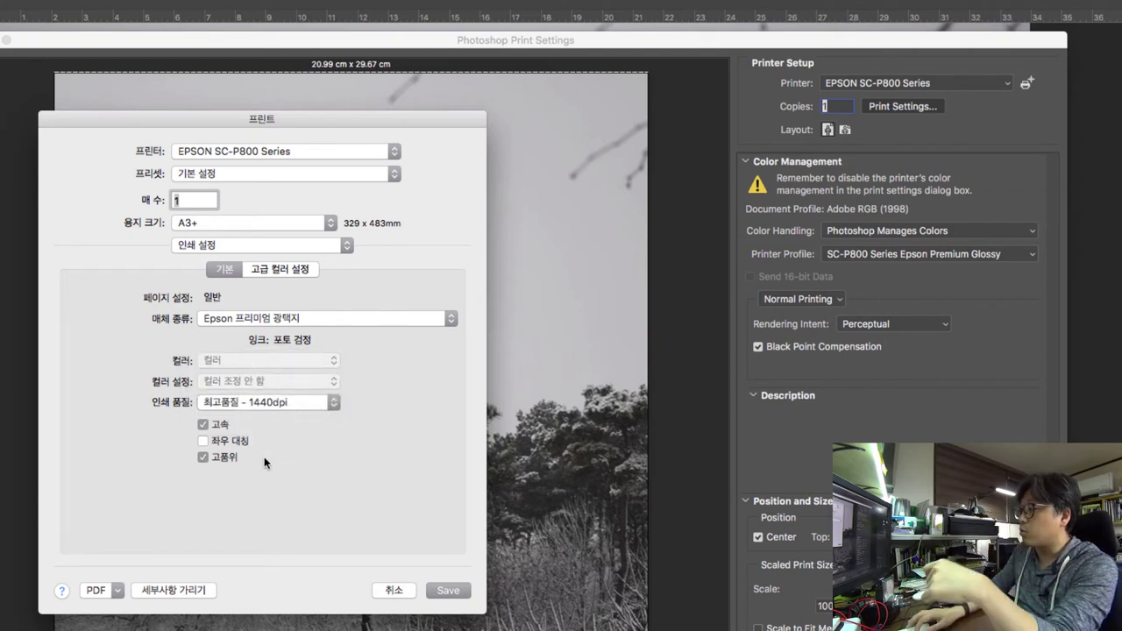
- Review the advanced color settings (고급 컬러 설정), page layout settings (페이지 레이아웃 설정) and paper configuration (용지 구성) of the driver
left_click(278, 270)
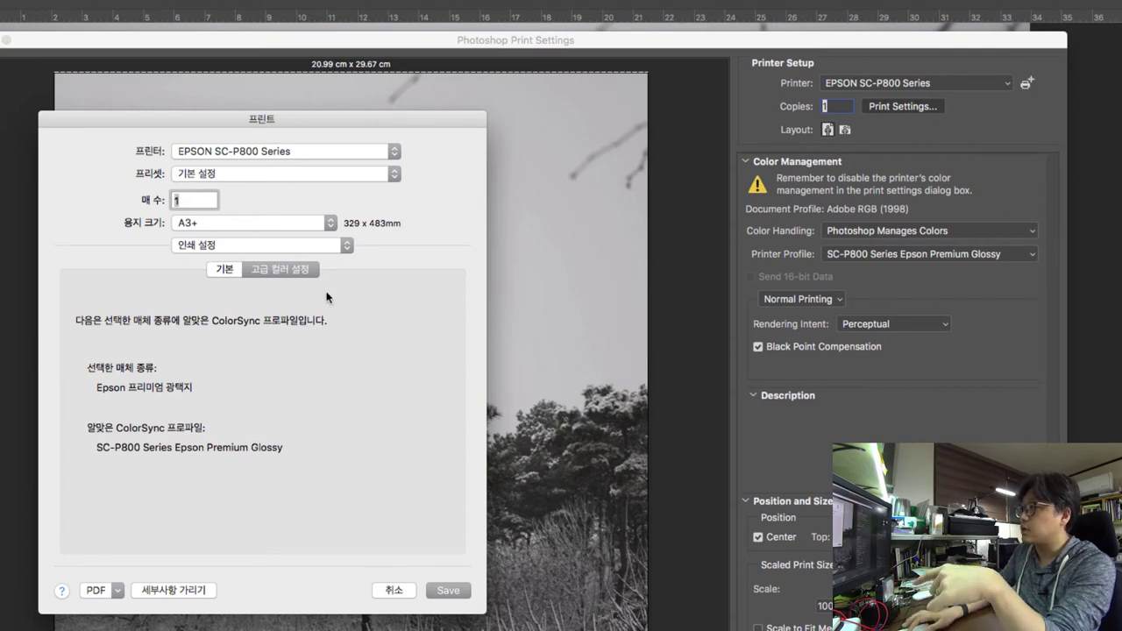
left_click(307, 253)
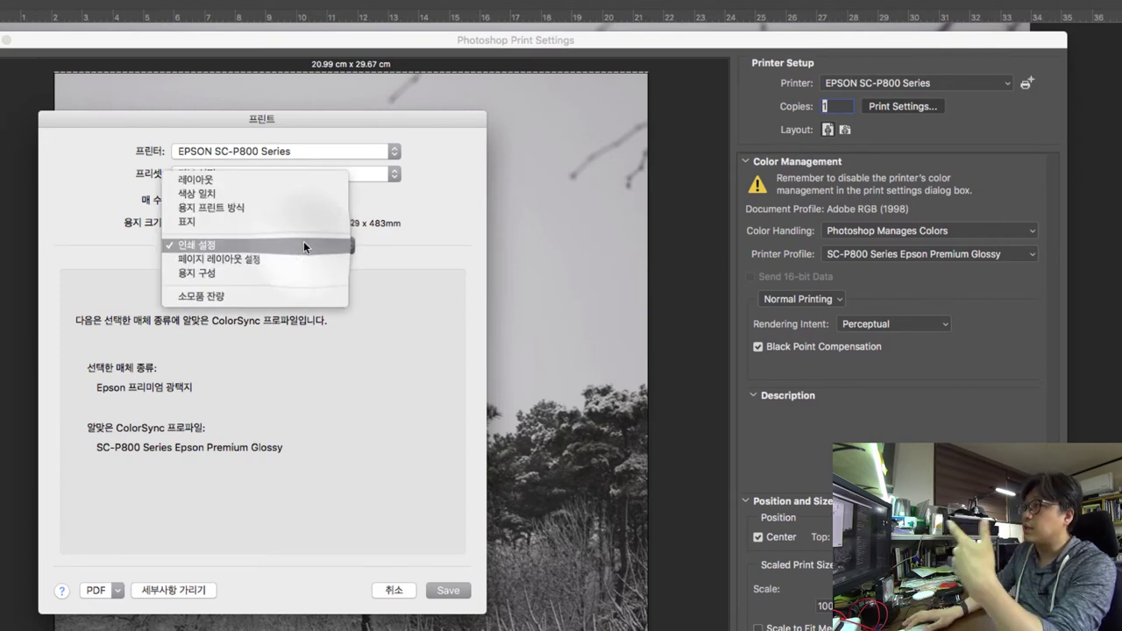
left_click(294, 260)
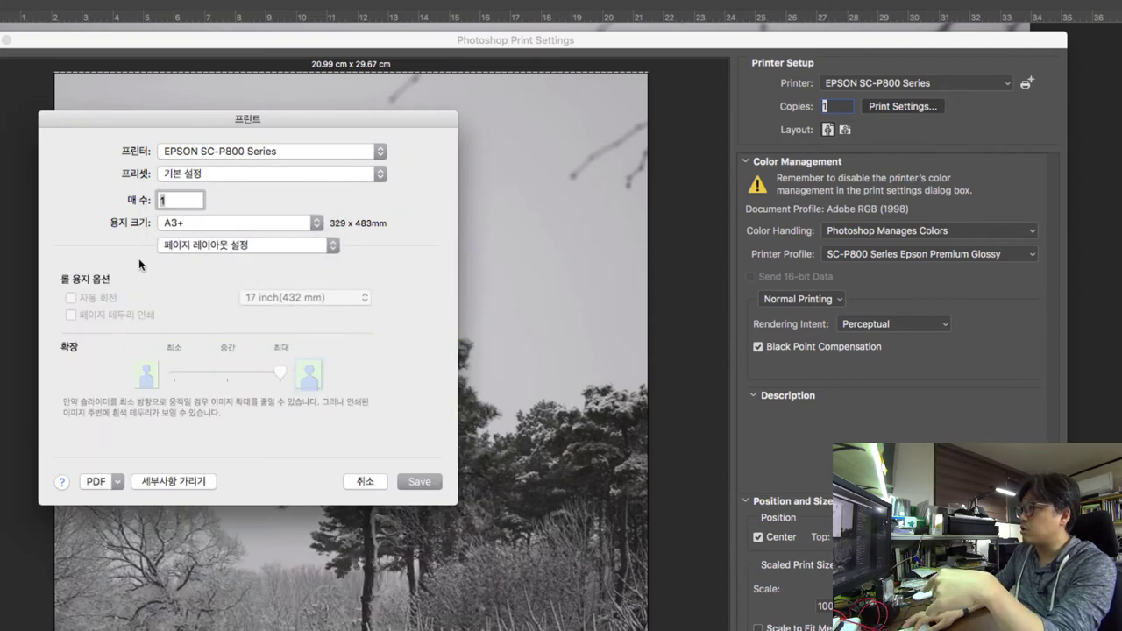
left_click(282, 243)
left_click(281, 258)
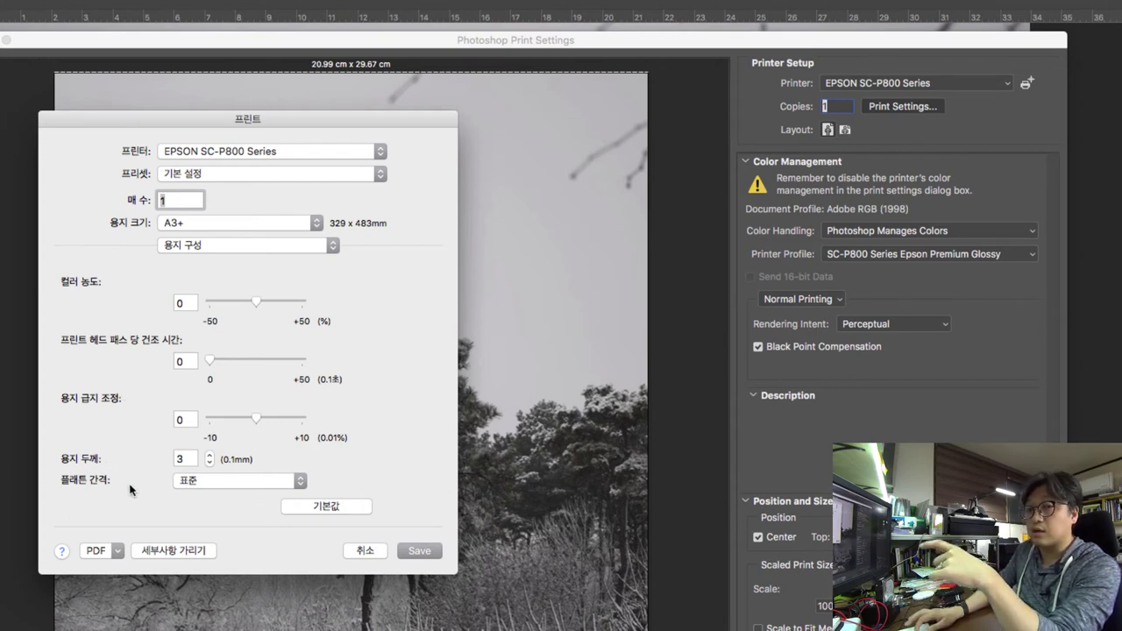
mouse_move(130, 489)
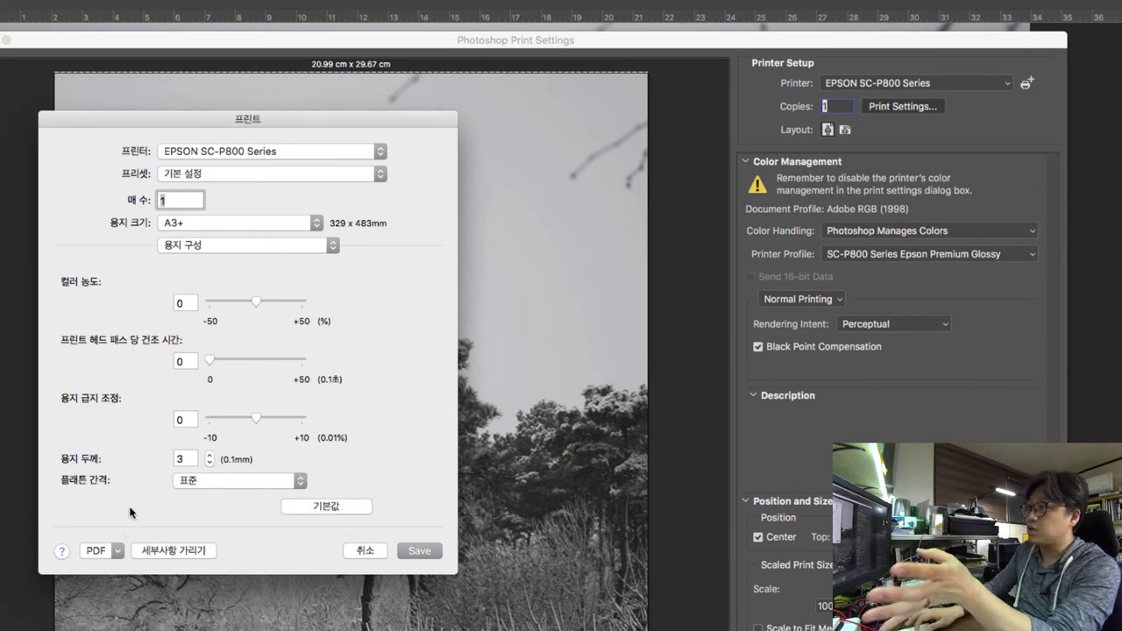
mouse_move(255, 400)
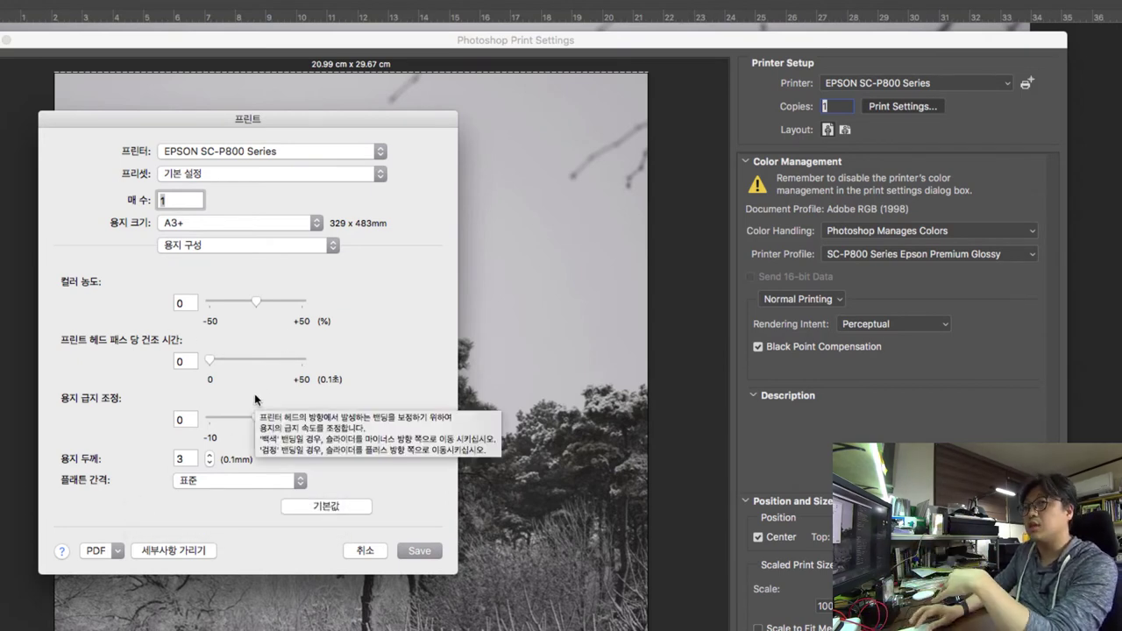
- Check the remaining ink levels (소모품 잔량) and save the printer settings
left_click(254, 246)
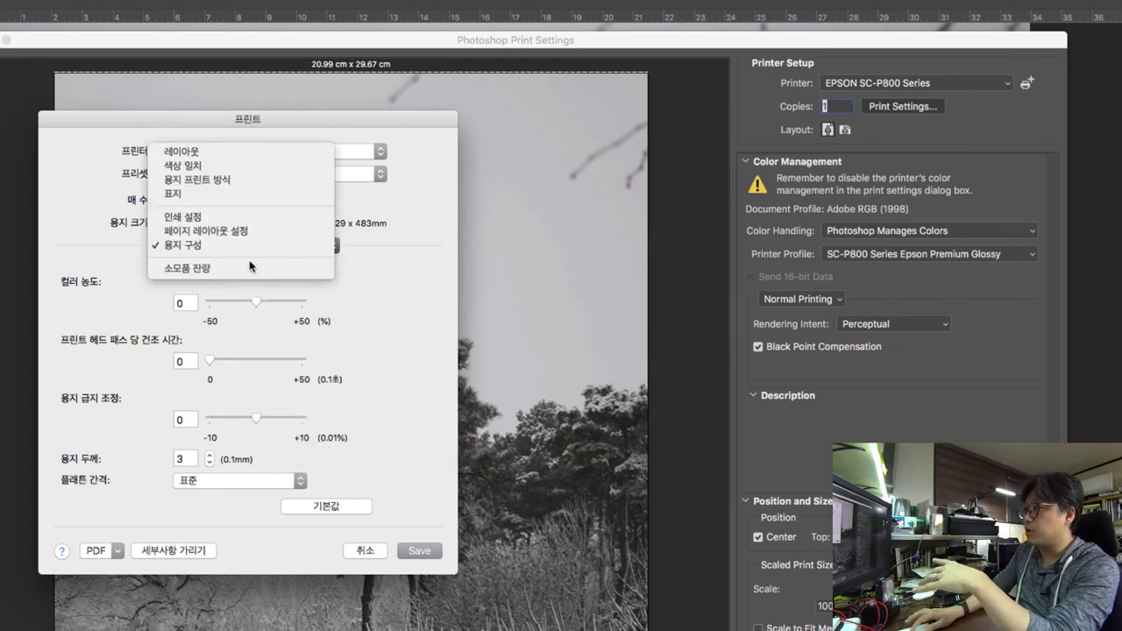
left_click(247, 268)
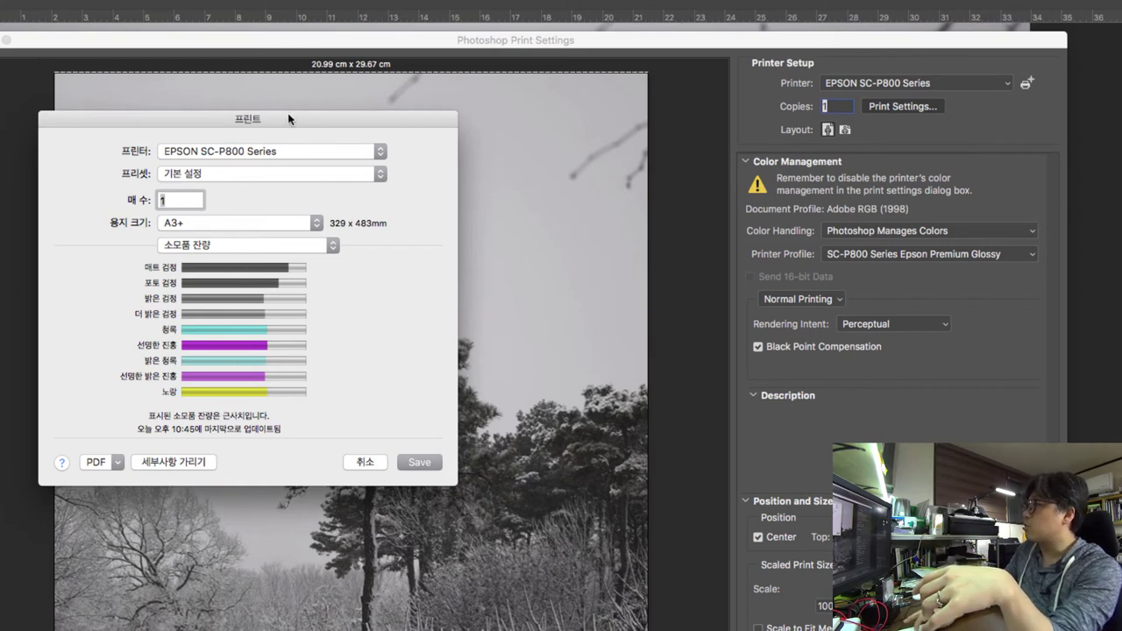
left_click(418, 462)
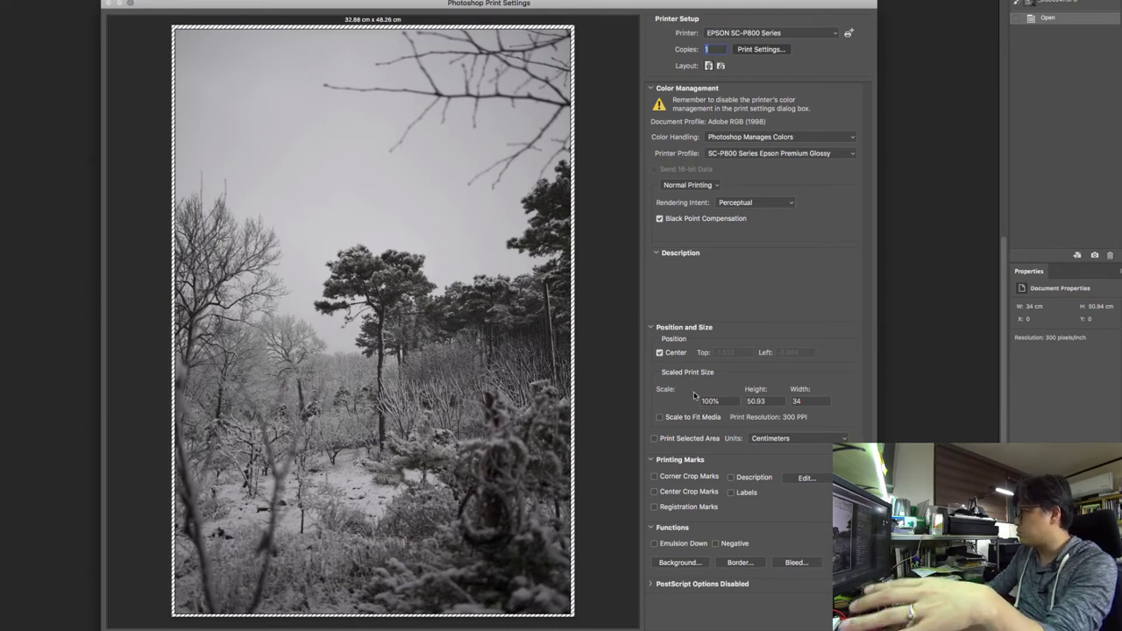
- Try Scale to Fit Media, turn it back off, and set the print scale to 85%
left_click(659, 417)
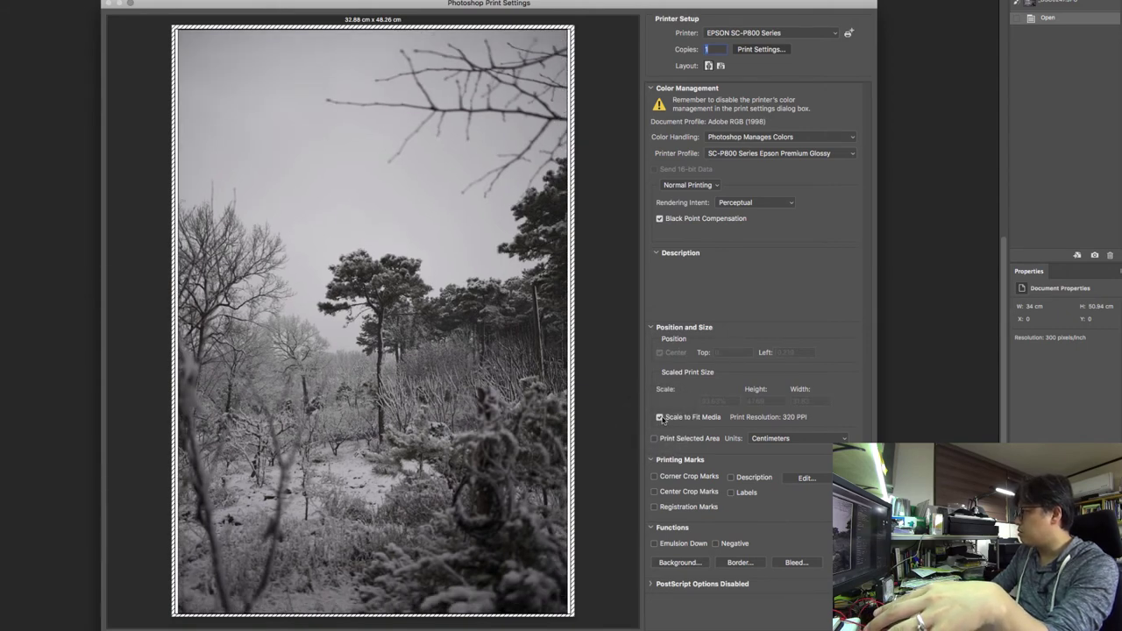
left_click(660, 417)
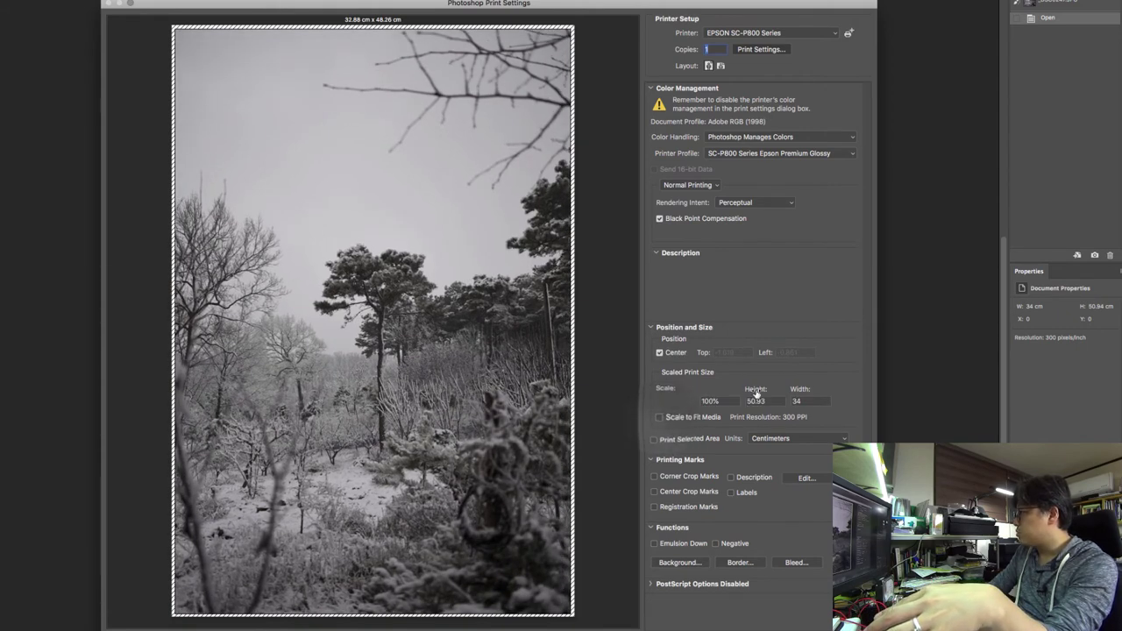
left_click(710, 401)
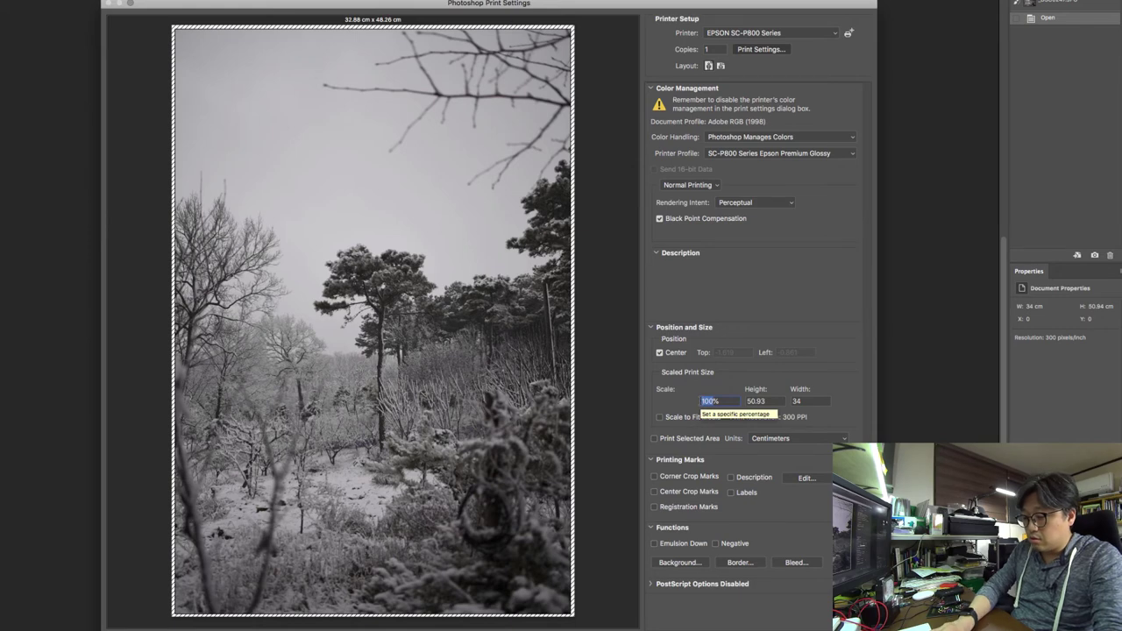
type("958")
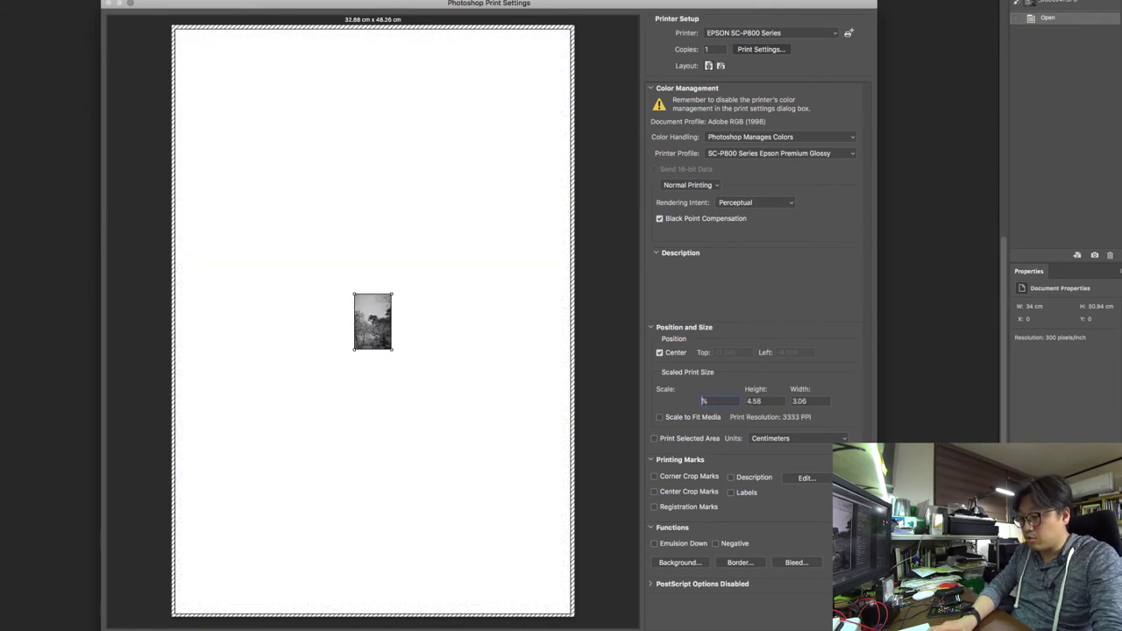
type("5")
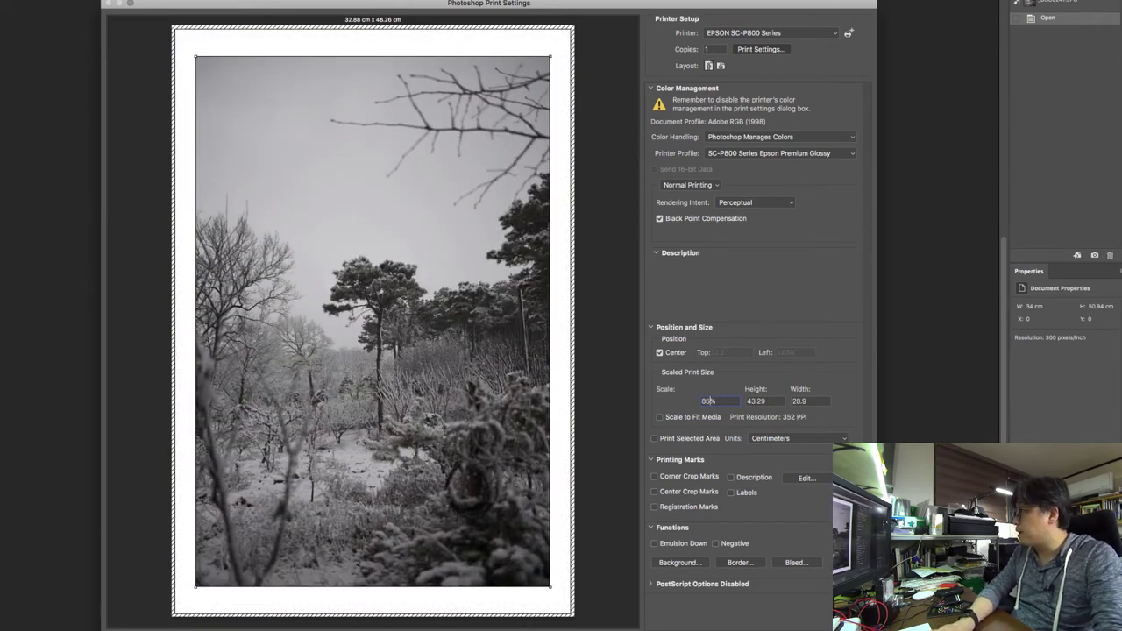